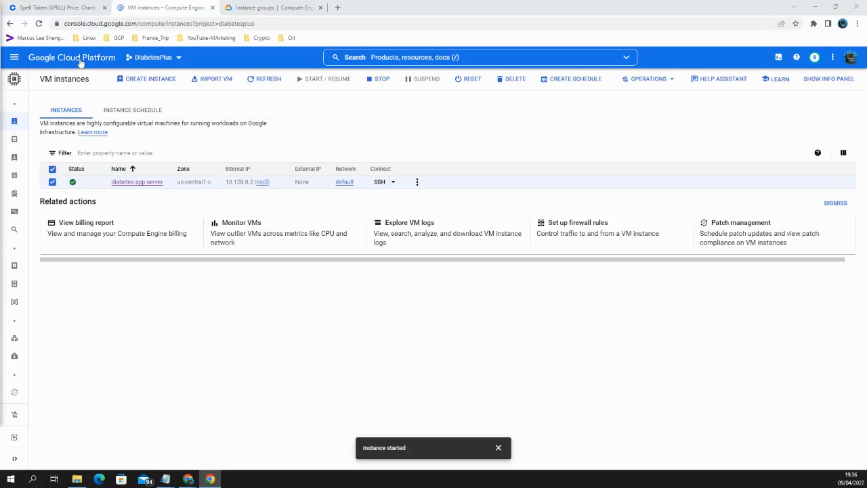
Open an SSH session to the diabetes-app-server instance in an enlarged window and list the home directory with ls.
{"action": "left_click", "coordinate": [138, 181]}
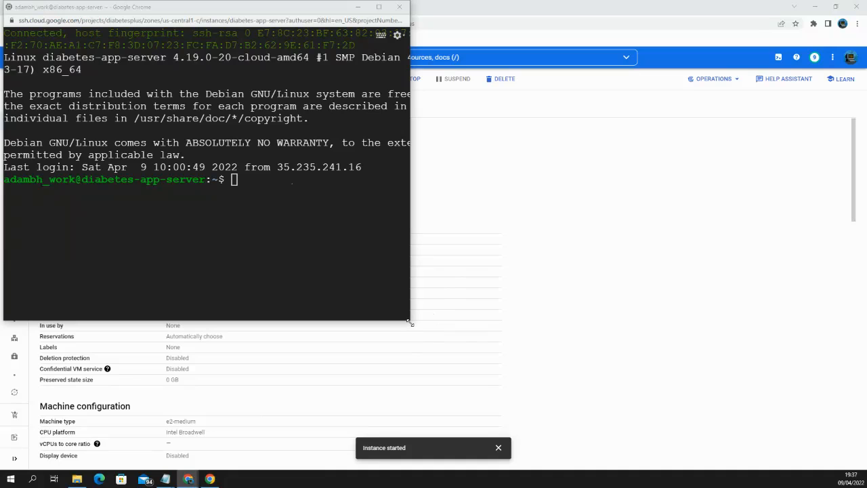
{"action": "left_click_drag", "start_coordinate": [410, 320], "coordinate": [809, 428]}
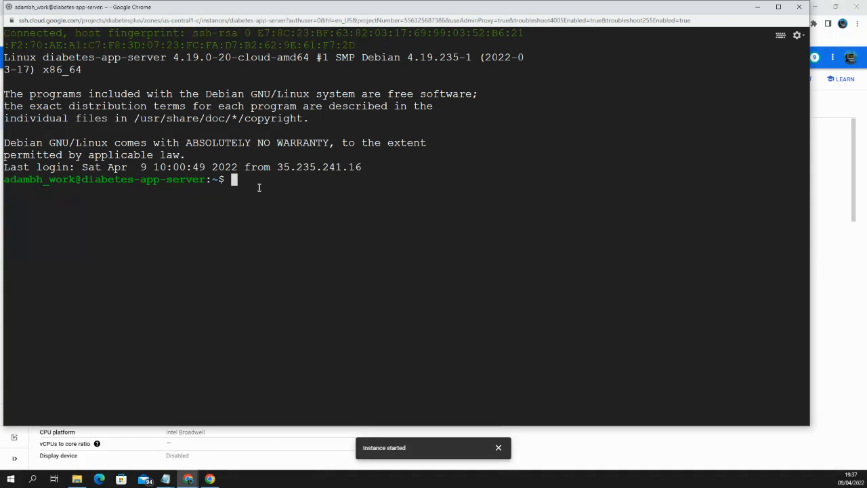
{"action": "key", "text": "Return"}
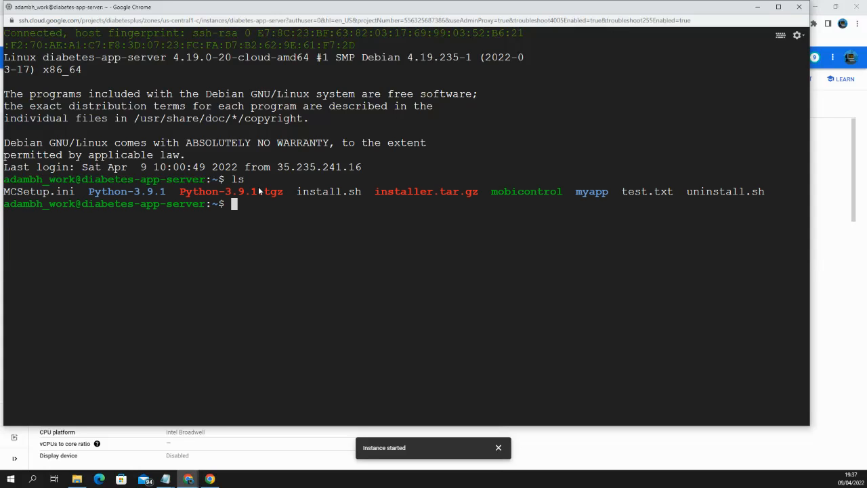
Change to the myapp directory on the server and list its files.
{"action": "type", "text": "cd myapp"}
{"action": "key", "text": "Return"}
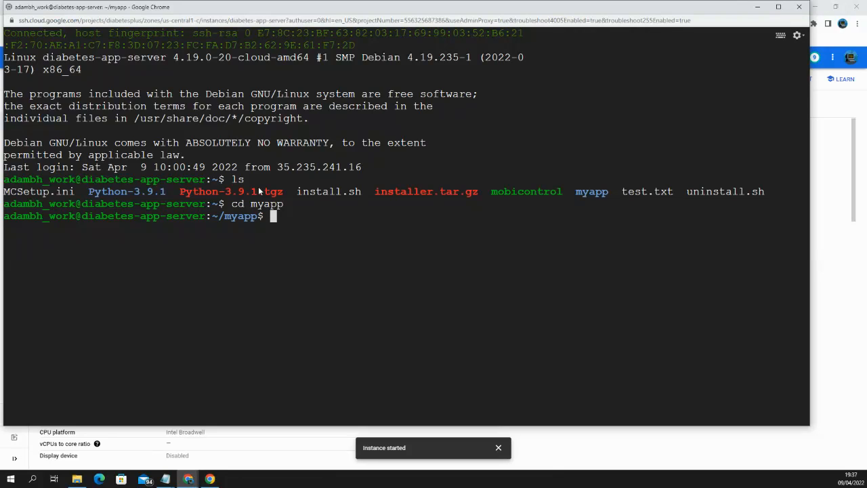
{"action": "type", "text": "ls"}
{"action": "key", "text": "Return"}
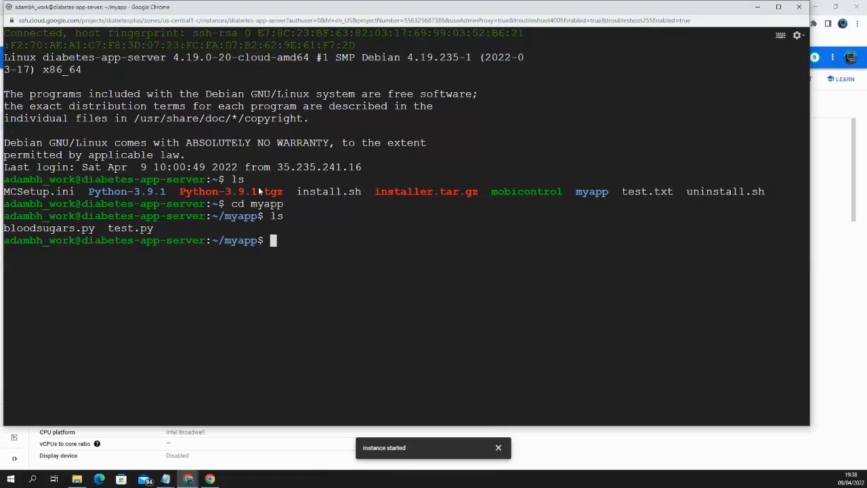
Print the contents of bloodsugars.py with cat, and exit the SSH session.
{"action": "type", "text": "cat bloo"}
{"action": "key", "text": "Tab"}
{"action": "key", "text": "Return"}
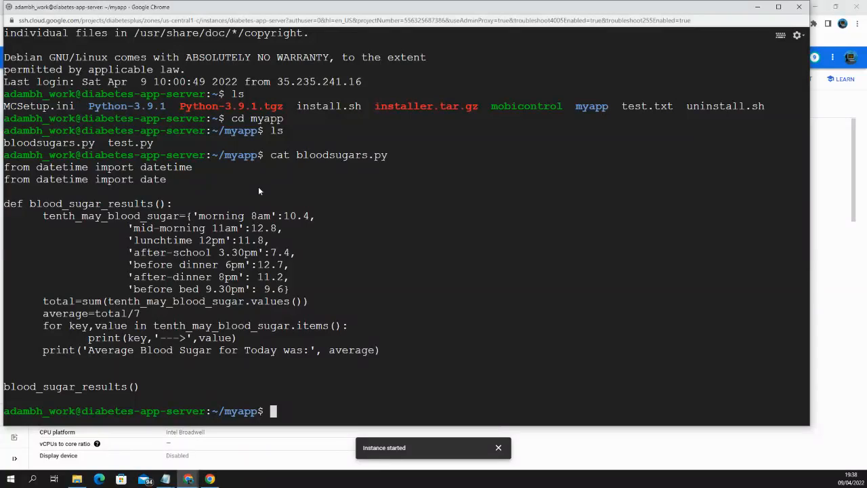
{"action": "type", "text": "exit"}
{"action": "key", "text": "Return"}
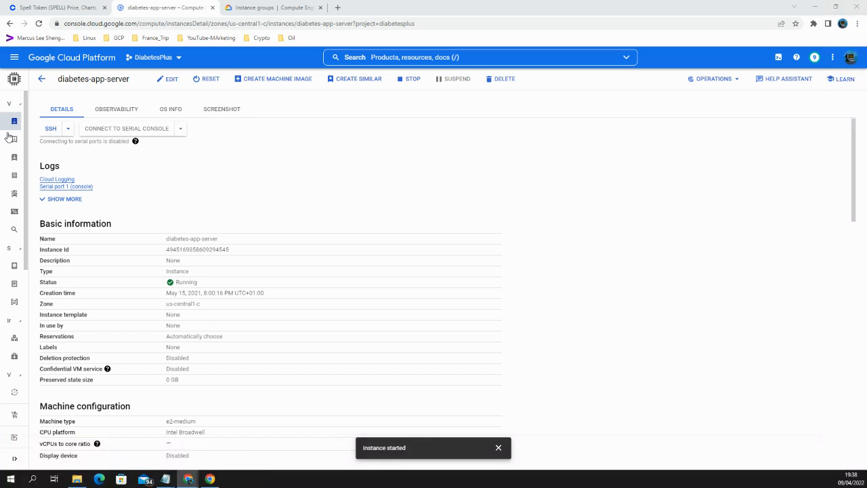
Stop the diabetes-app-server VM instance and confirm the shutdown.
{"action": "mouse_move", "coordinate": [14, 140]}
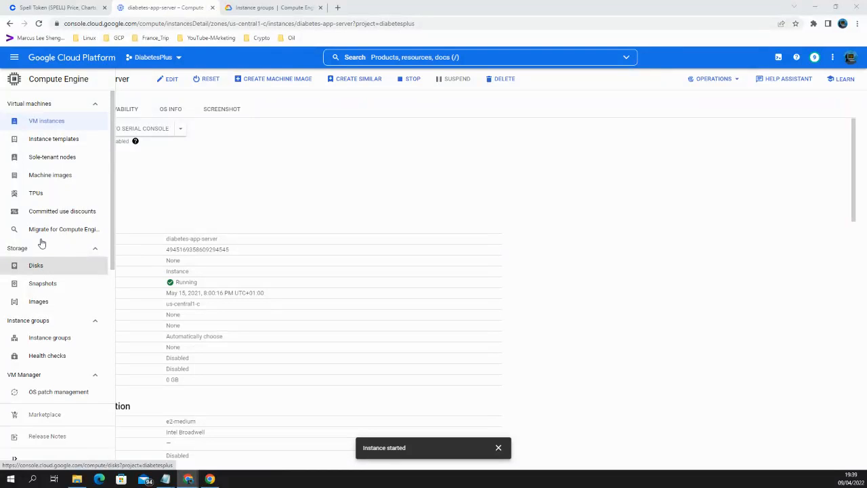
{"action": "left_click", "coordinate": [412, 80]}
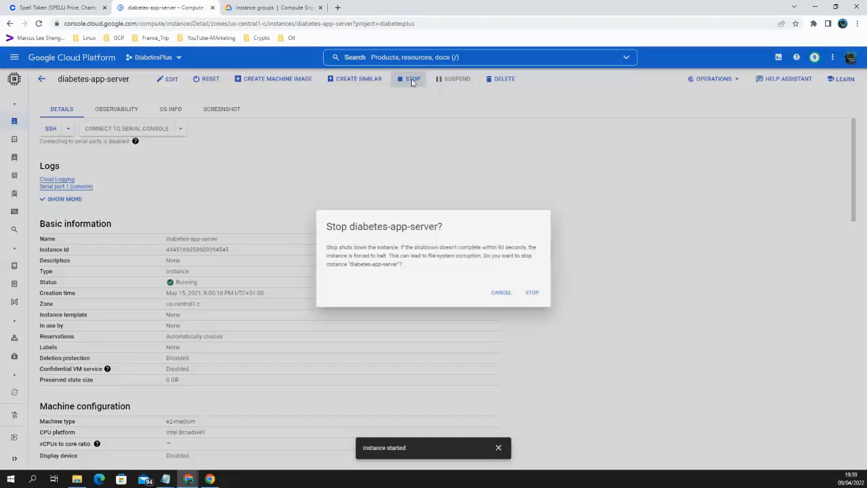
{"action": "left_click", "coordinate": [540, 296]}
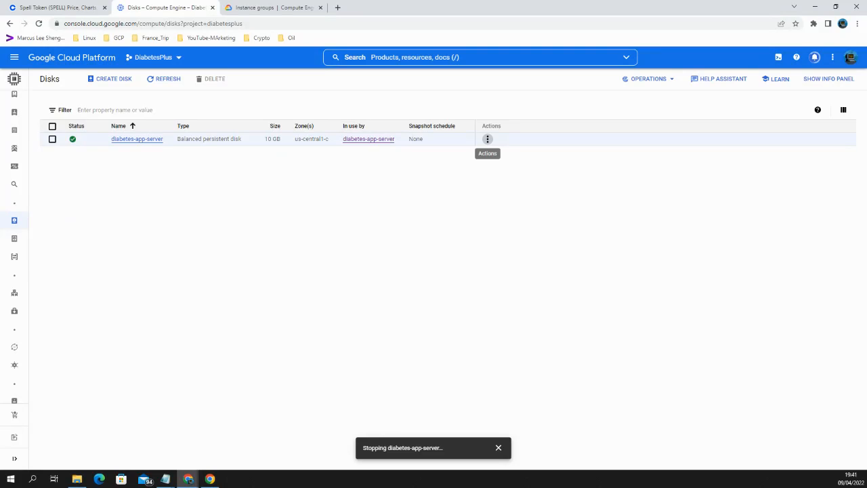
Start creating an image from the diabetes-app-server disk and name it image-diabetes-app-server.
{"action": "left_click", "coordinate": [488, 140]}
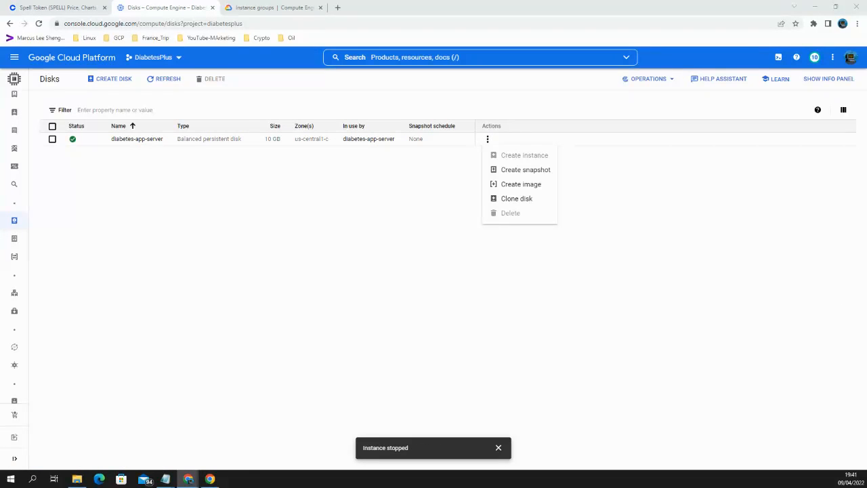
{"action": "left_click", "coordinate": [526, 190]}
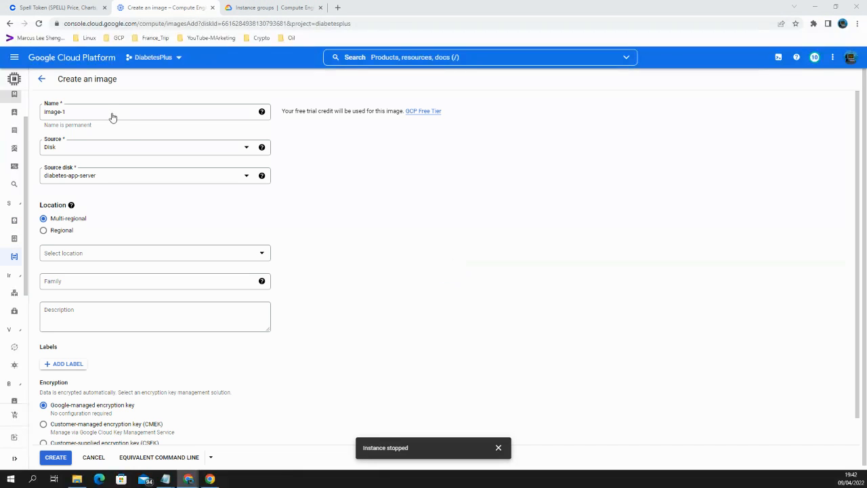
{"action": "left_click", "coordinate": [104, 111]}
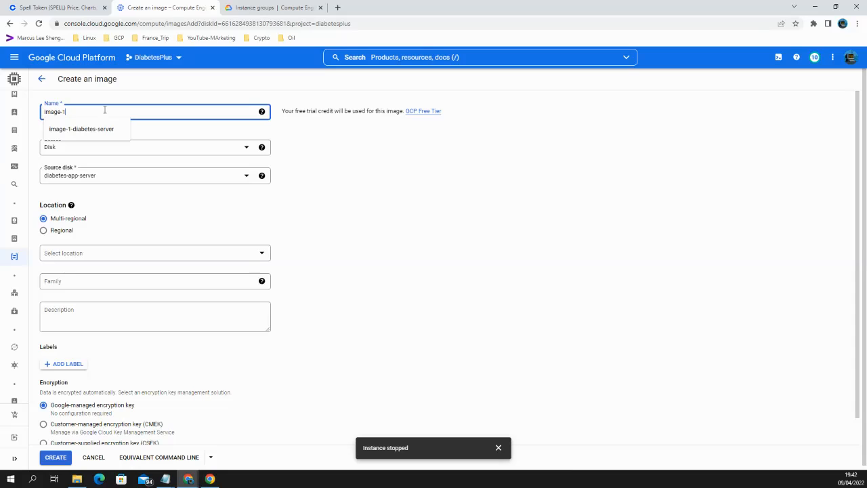
{"action": "type", "text": "image-diabetes-app"}
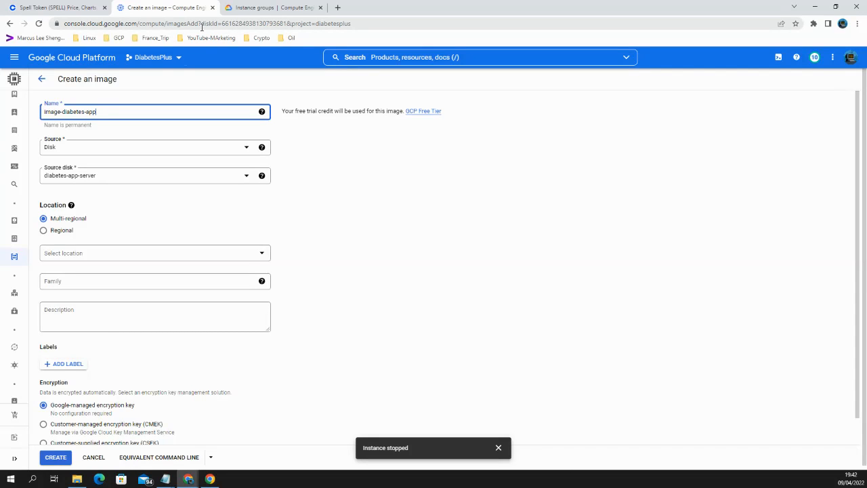
{"action": "type", "text": "-server"}
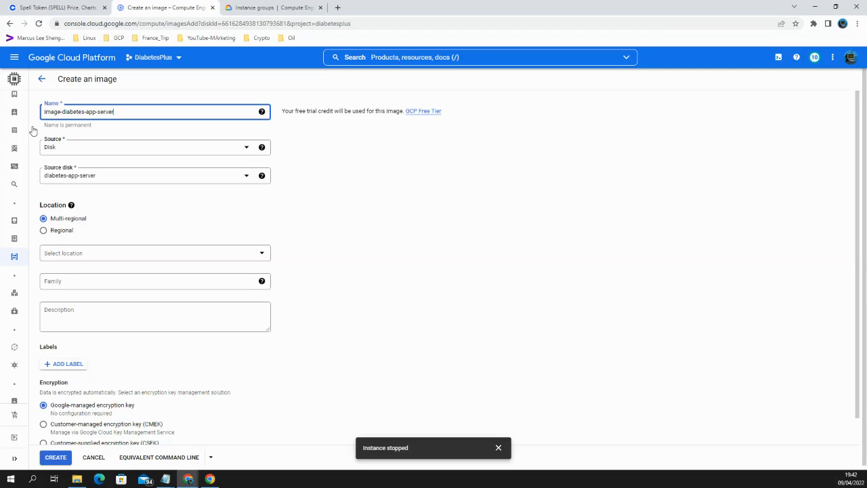
Keep Disk as the image source, set a Regional location in us-central1 (Iowa), and create the image.
{"action": "left_click", "coordinate": [95, 148]}
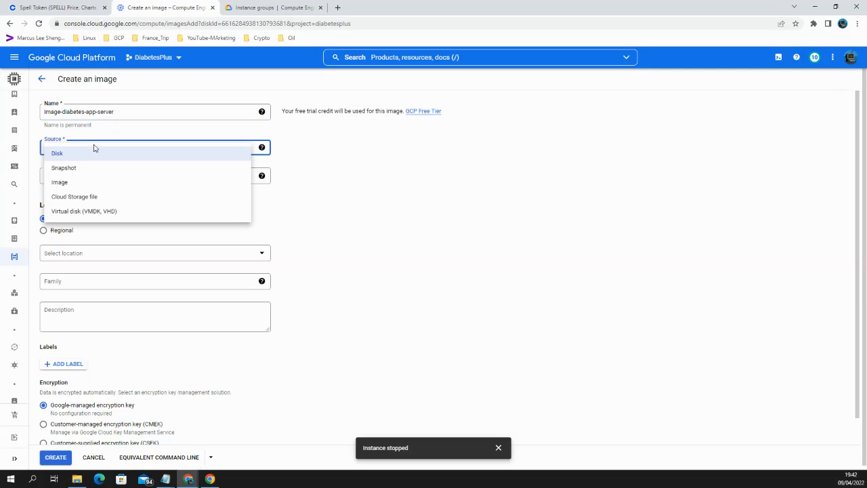
{"action": "left_click", "coordinate": [553, 187]}
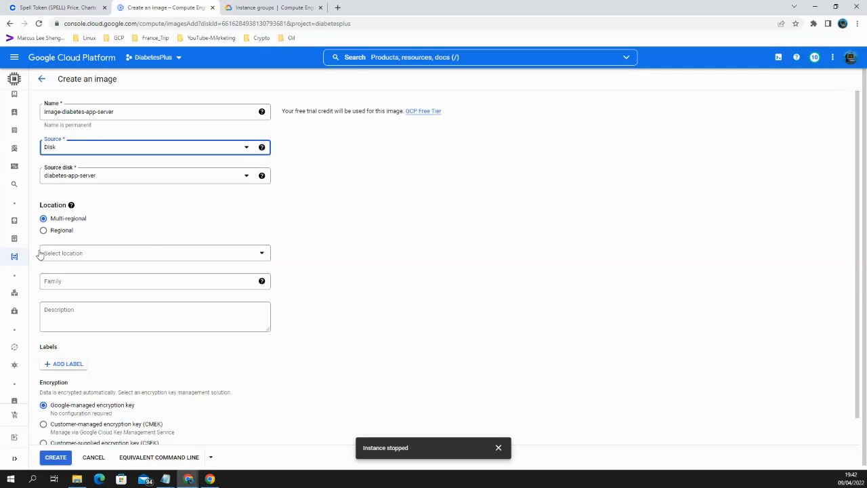
{"action": "scroll", "coordinate": [124, 234], "scroll_direction": "down", "scroll_amount": 1}
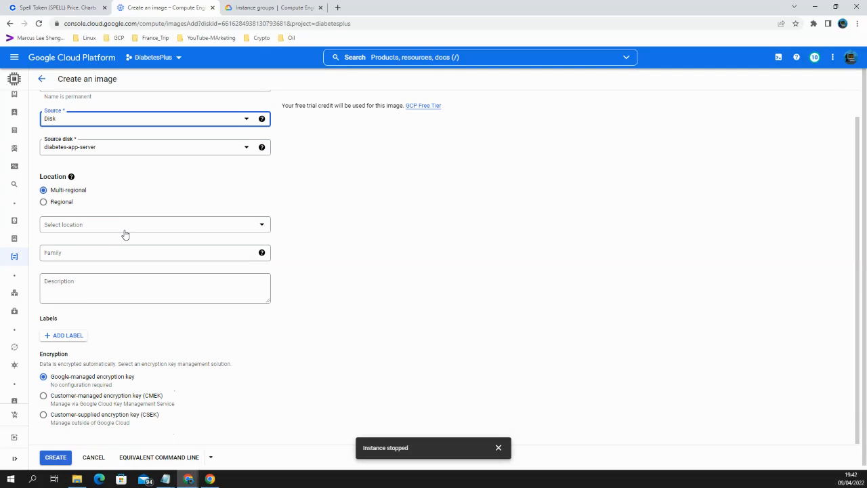
{"action": "left_click", "coordinate": [44, 202]}
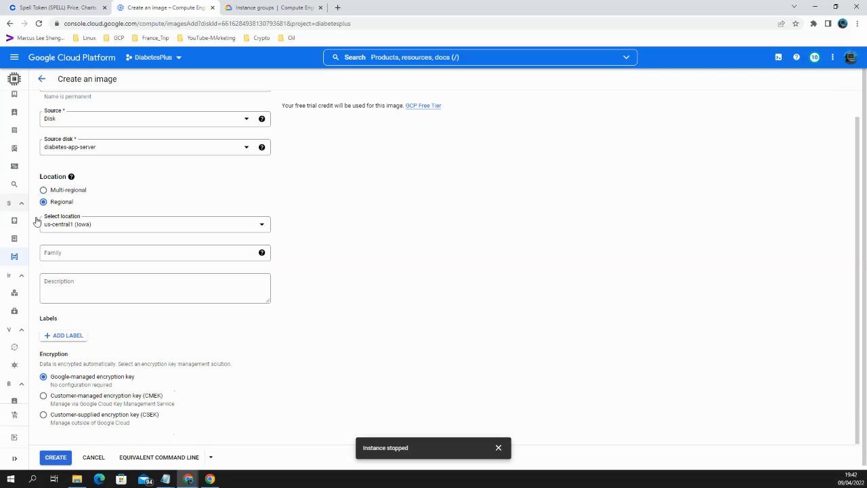
{"action": "left_click", "coordinate": [237, 232]}
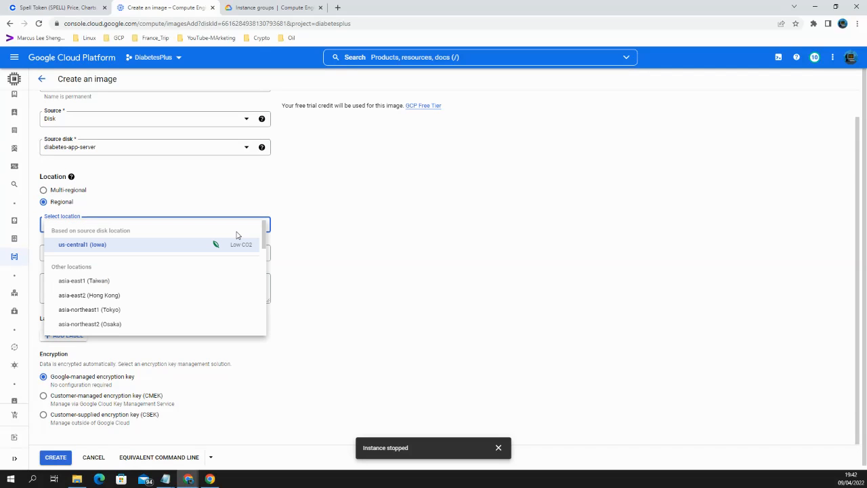
{"action": "left_click", "coordinate": [444, 220]}
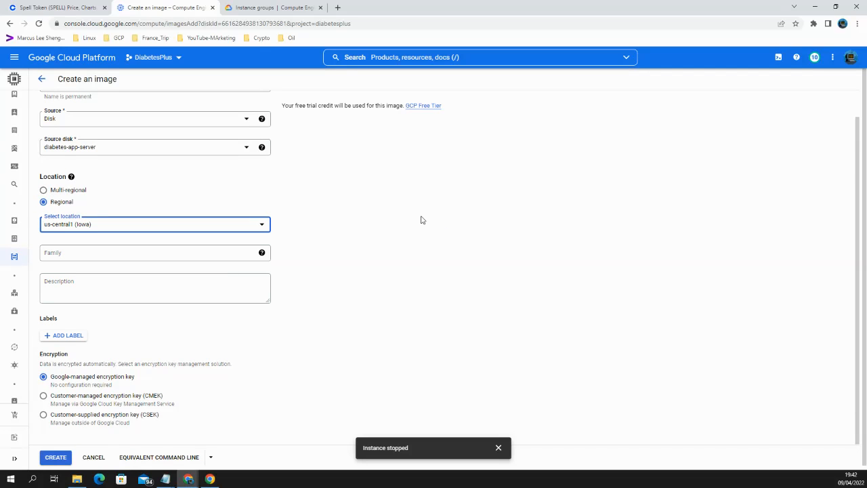
{"action": "left_click", "coordinate": [56, 455]}
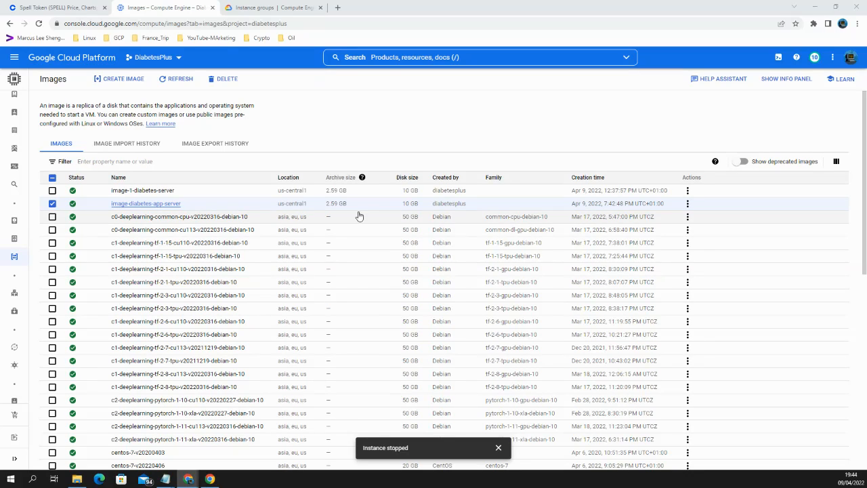
{"action": "left_click", "coordinate": [688, 205]}
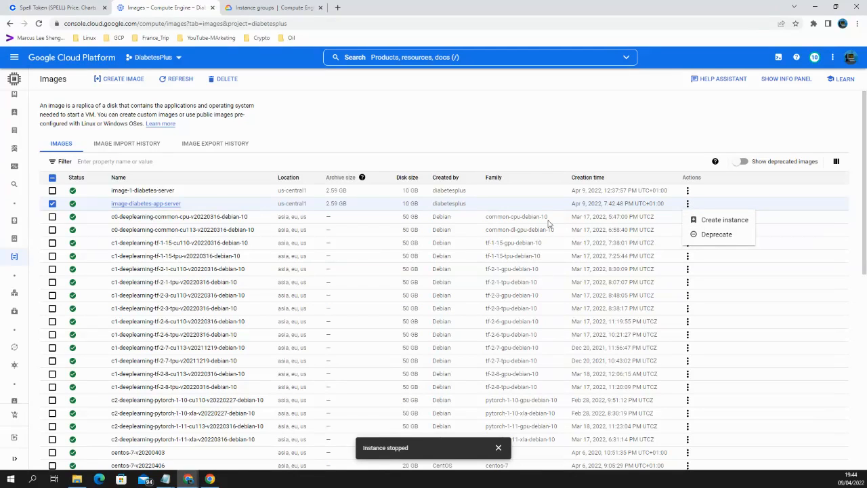
{"action": "left_click", "coordinate": [383, 121]}
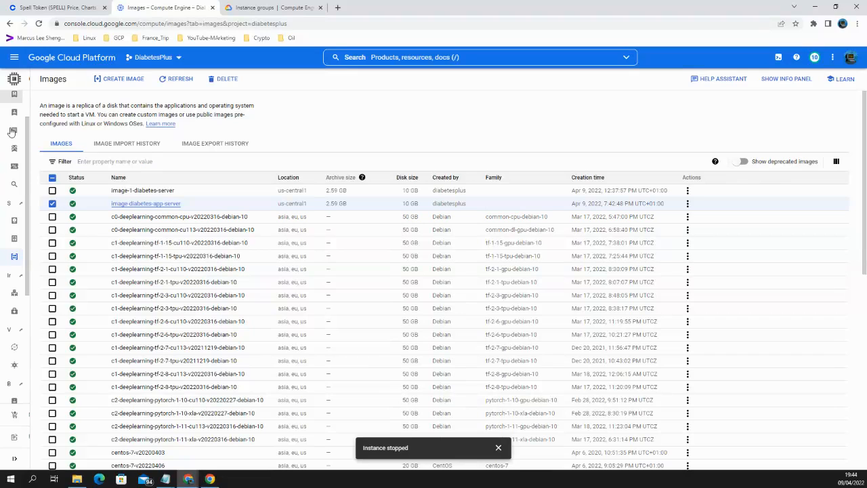
Start a new Compute Engine instance template and name it instance-template-diabetes-app-server.
{"action": "mouse_move", "coordinate": [12, 198]}
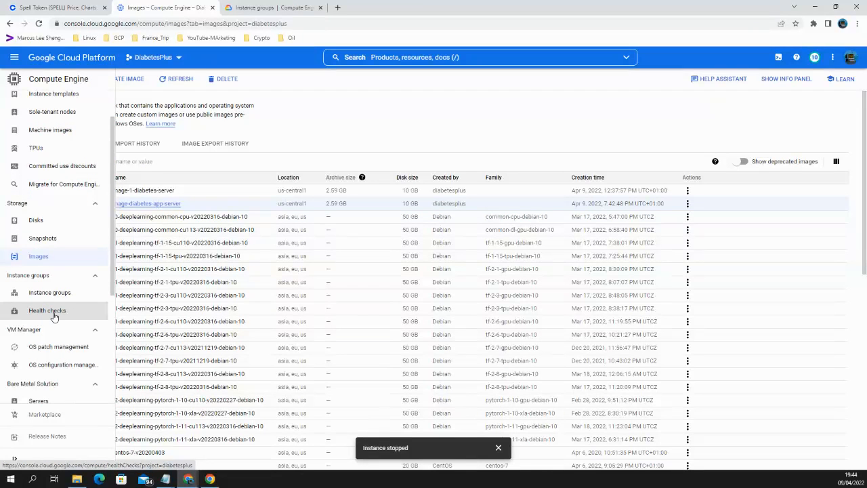
{"action": "scroll", "coordinate": [48, 342], "scroll_direction": "down", "scroll_amount": 1}
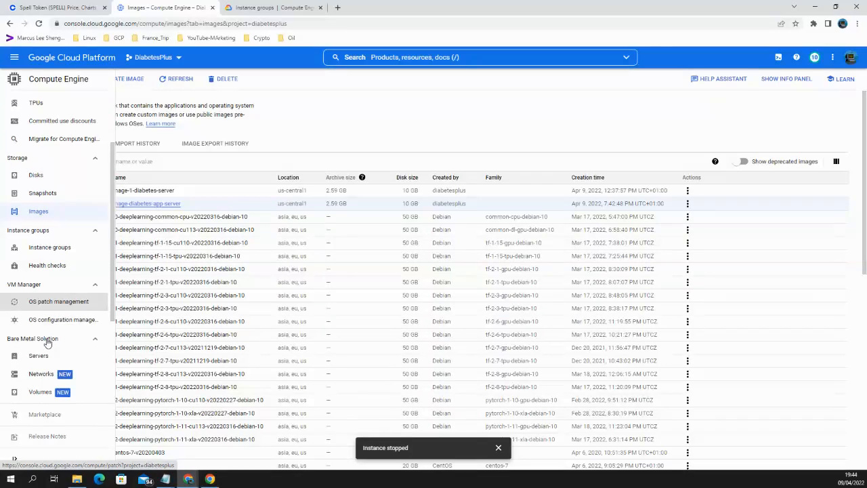
{"action": "scroll", "coordinate": [47, 342], "scroll_direction": "up", "scroll_amount": 2}
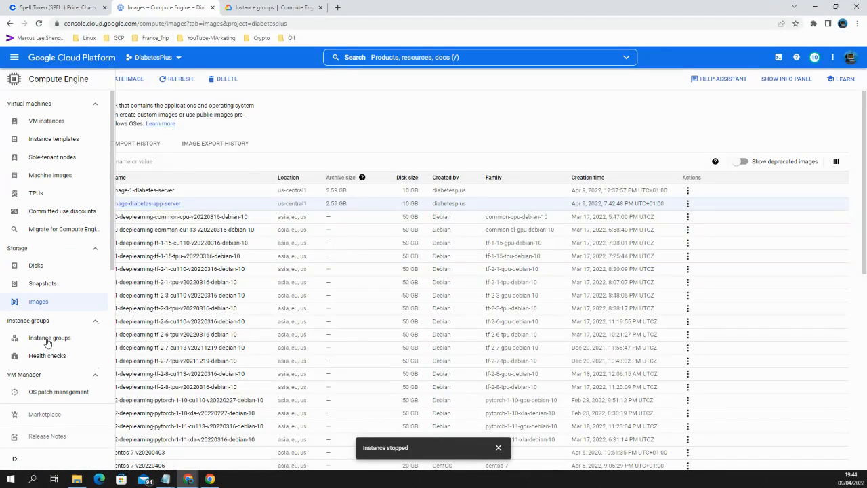
{"action": "left_click", "coordinate": [61, 139]}
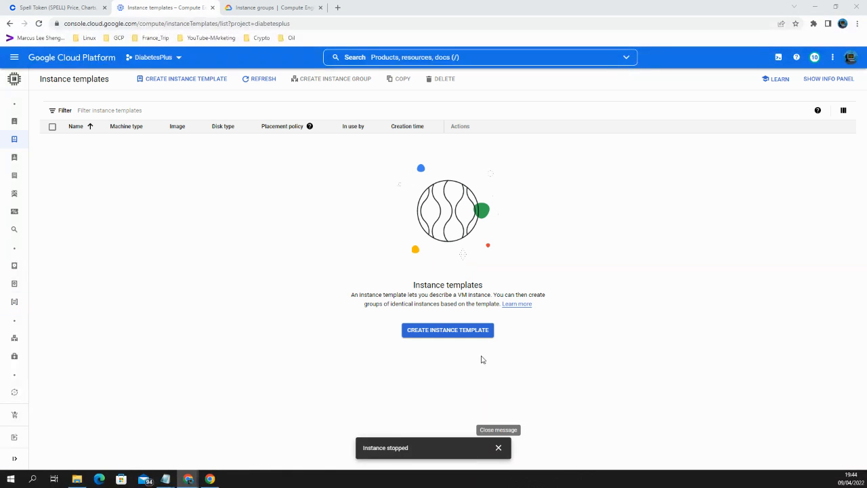
{"action": "left_click", "coordinate": [466, 332]}
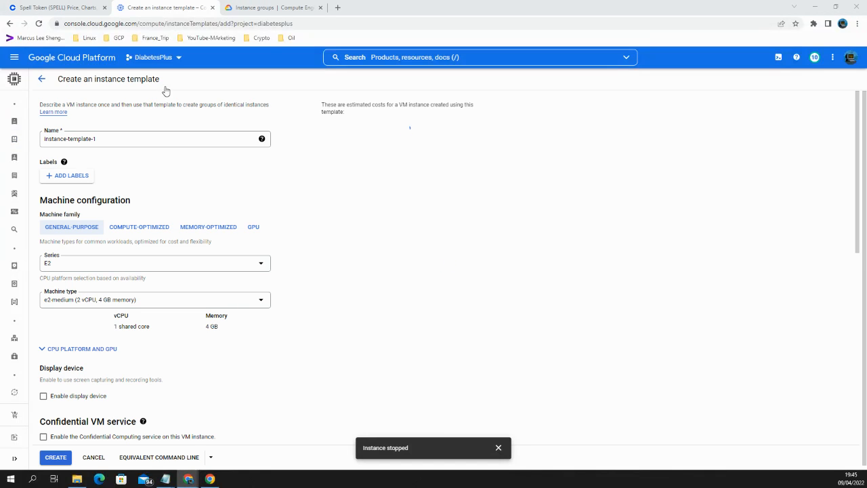
{"action": "left_click", "coordinate": [111, 139]}
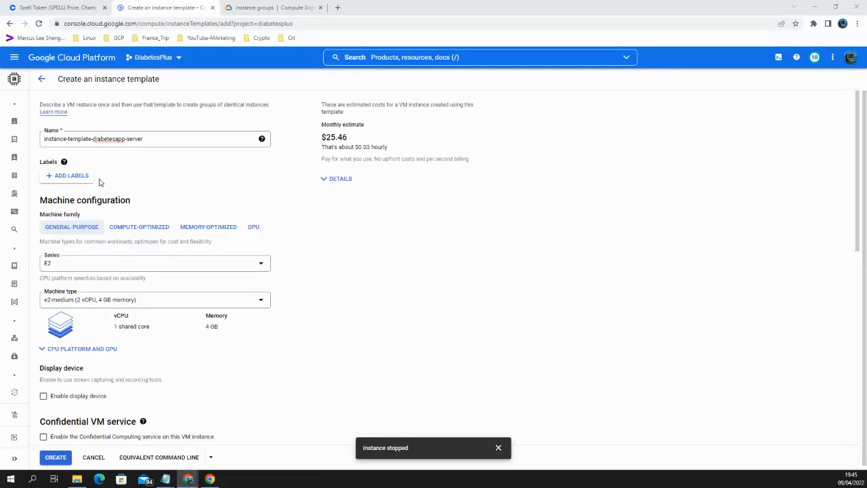
{"action": "left_click", "coordinate": [115, 139]}
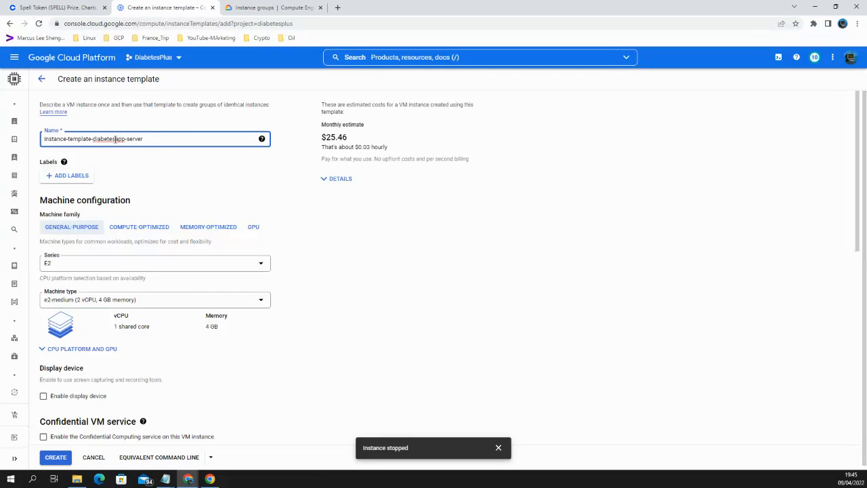
{"action": "type", "text": "-"}
Set the template's boot disk to the custom image image-diabetes-app-server from the DiabetesPlus project and create the template.
{"action": "scroll", "coordinate": [161, 261], "scroll_direction": "down", "scroll_amount": 2}
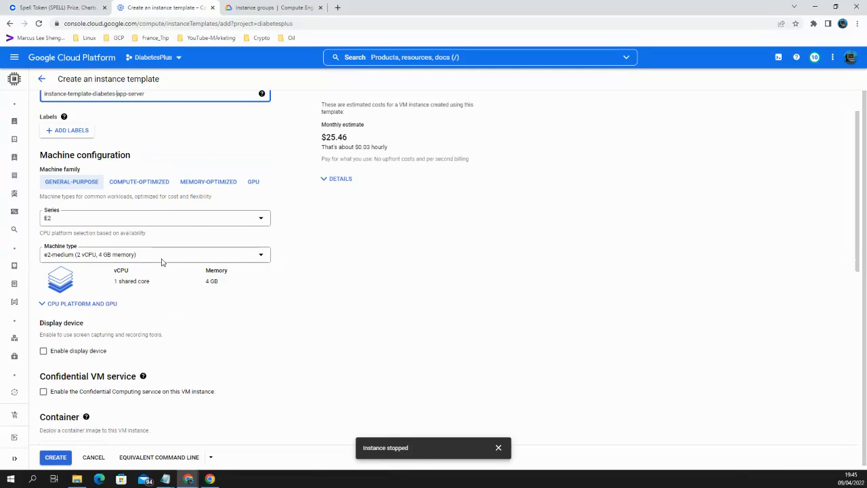
{"action": "scroll", "coordinate": [162, 263], "scroll_direction": "down", "scroll_amount": 4}
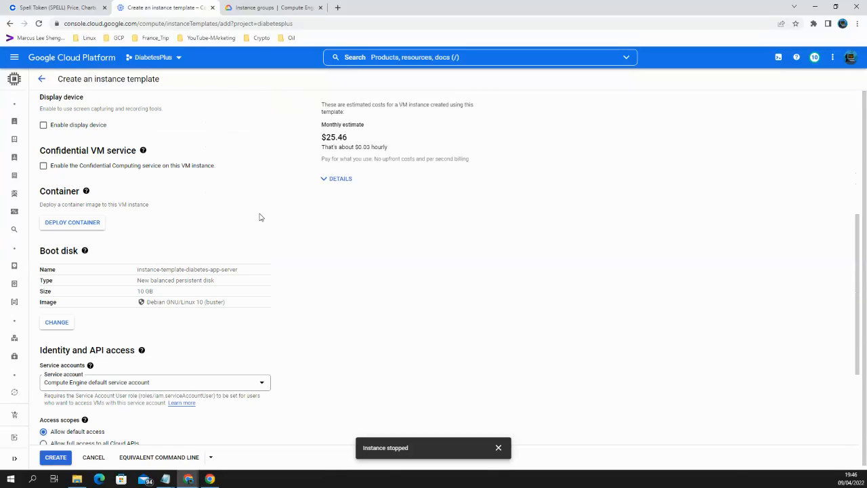
{"action": "scroll", "coordinate": [260, 215], "scroll_direction": "down", "scroll_amount": 2}
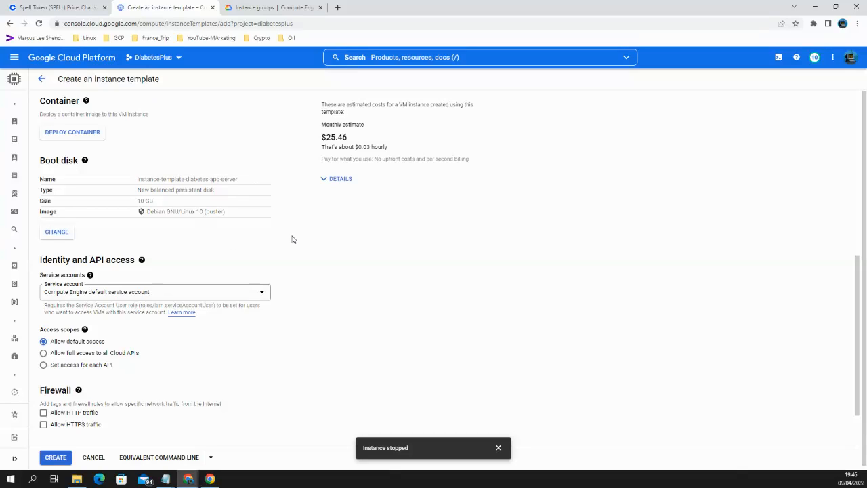
{"action": "left_click", "coordinate": [55, 234]}
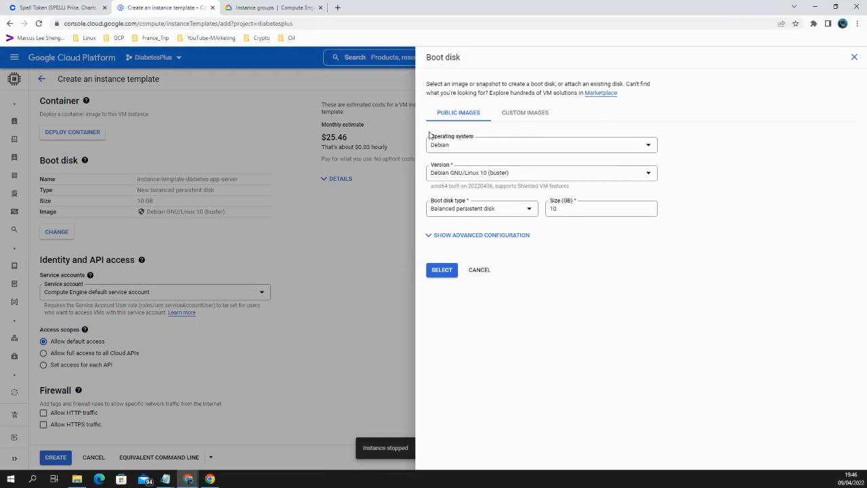
{"action": "left_click", "coordinate": [524, 114]}
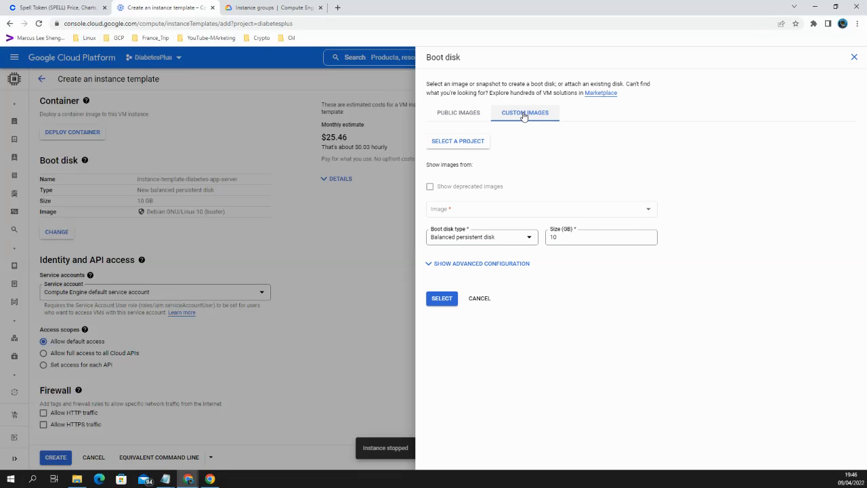
{"action": "left_click", "coordinate": [470, 145]}
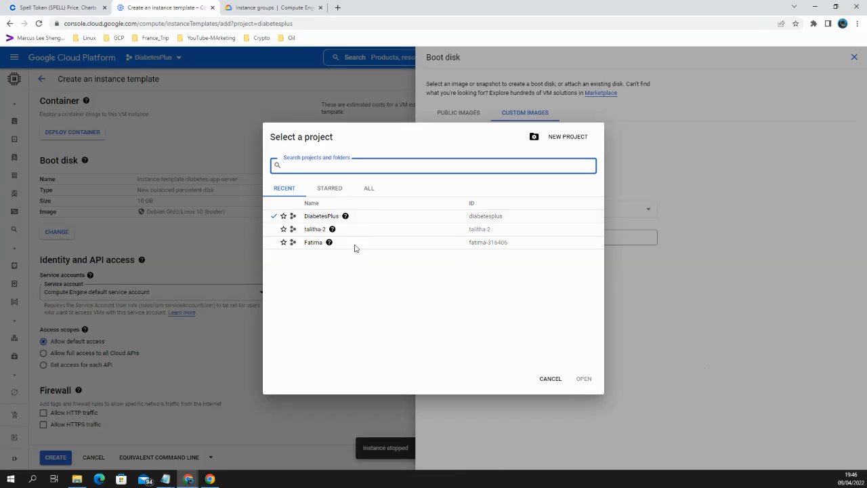
{"action": "left_click", "coordinate": [343, 217]}
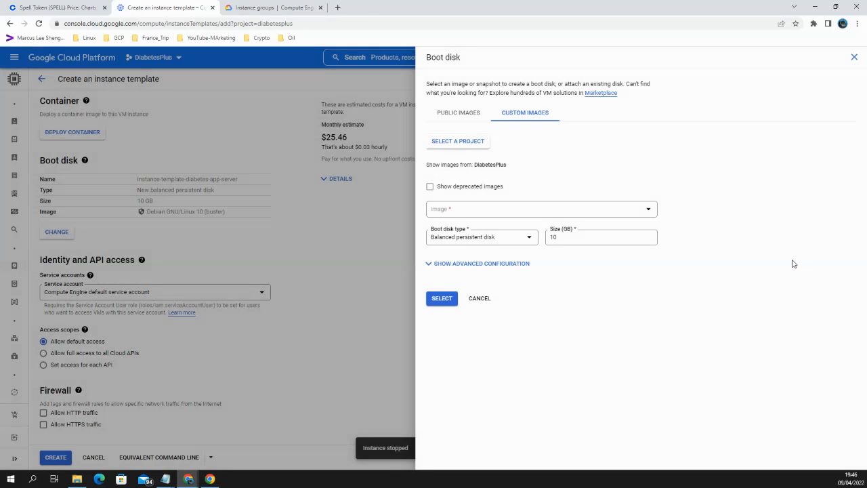
{"action": "left_click", "coordinate": [572, 210]}
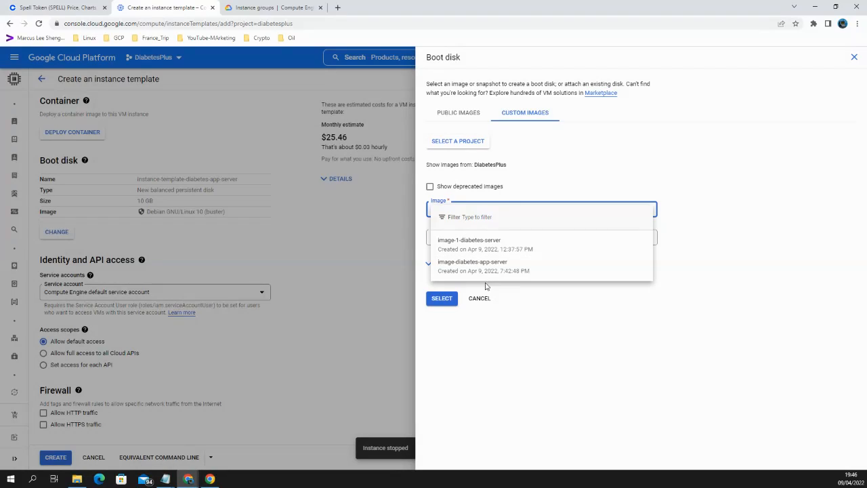
{"action": "left_click", "coordinate": [472, 271]}
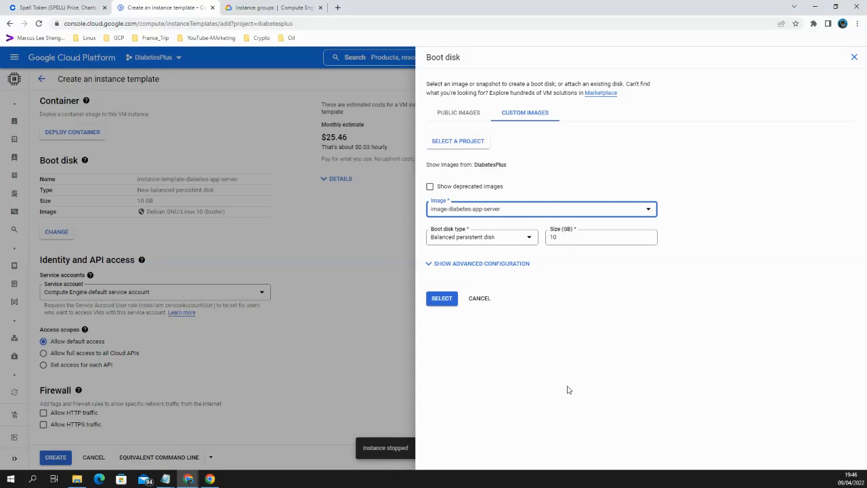
{"action": "left_click", "coordinate": [441, 299]}
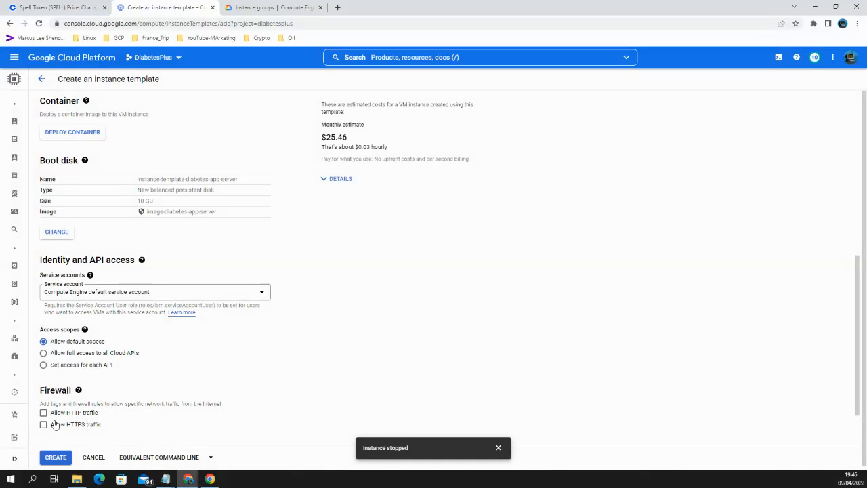
{"action": "left_click", "coordinate": [57, 458]}
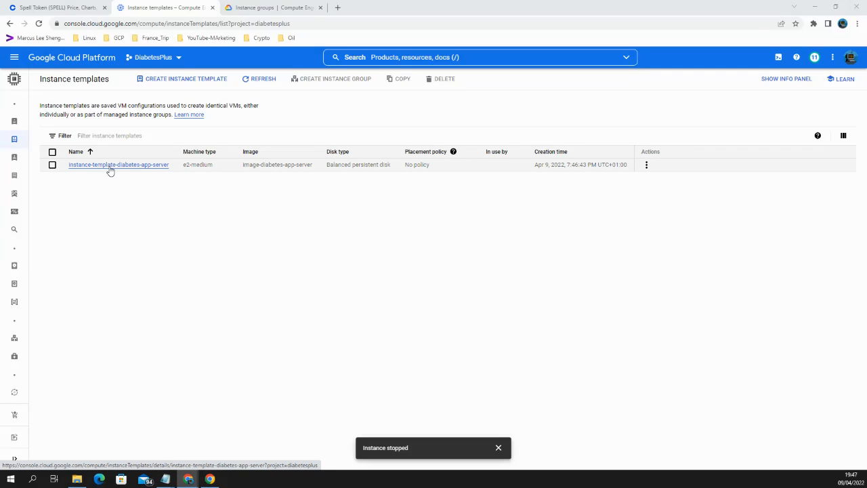
Start creating a managed stateless instance group and name it instance-group-diabetes-app-server2.
{"action": "mouse_move", "coordinate": [9, 202]}
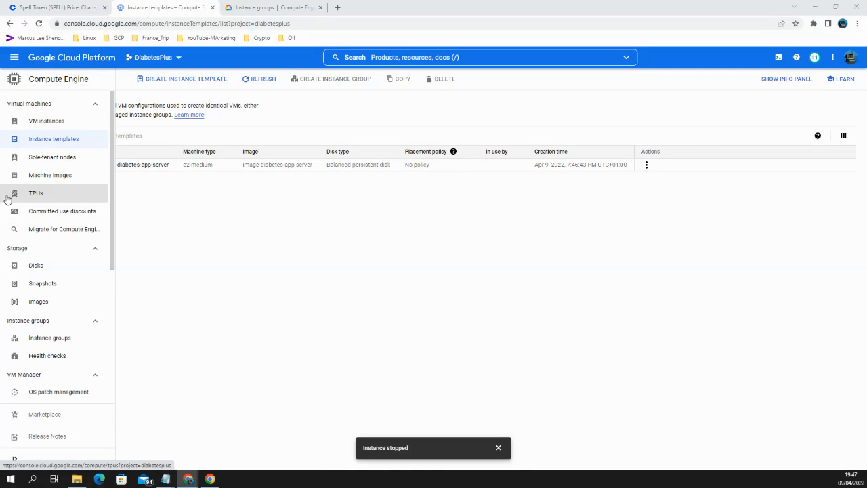
{"action": "scroll", "coordinate": [39, 310], "scroll_direction": "down", "scroll_amount": 1}
{"action": "scroll", "coordinate": [41, 312], "scroll_direction": "down", "scroll_amount": 4}
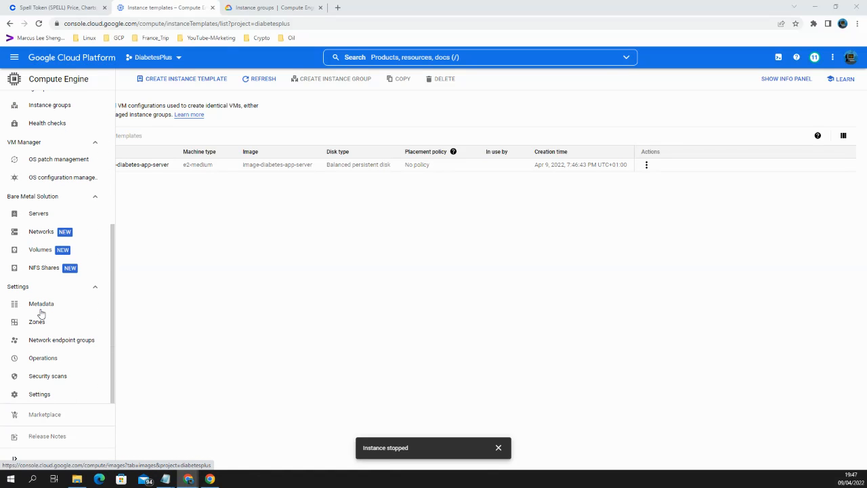
{"action": "scroll", "coordinate": [42, 323], "scroll_direction": "up", "scroll_amount": 3}
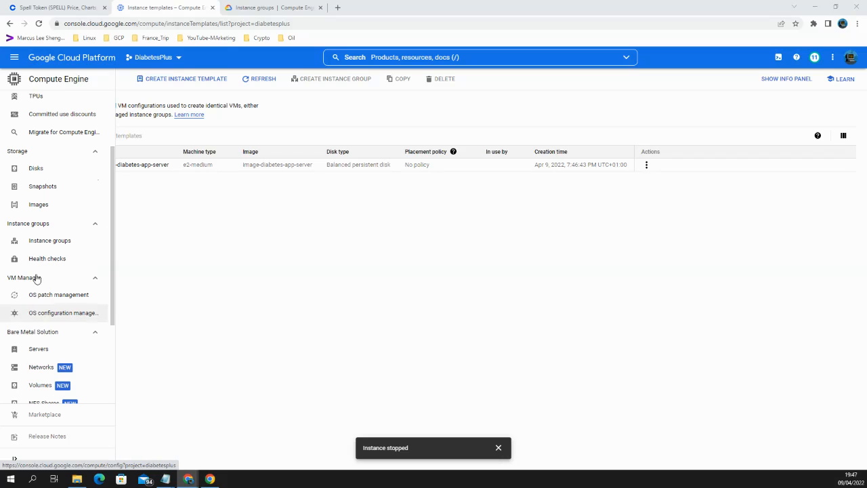
{"action": "left_click", "coordinate": [53, 243]}
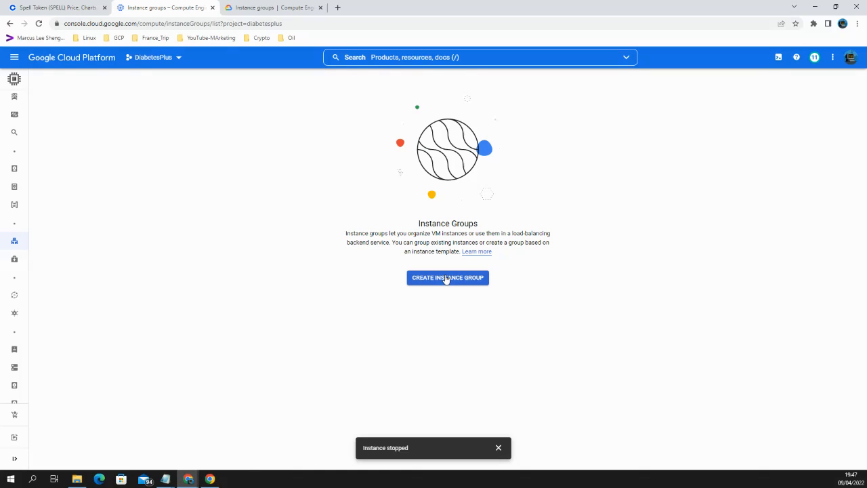
{"action": "left_click", "coordinate": [446, 280]}
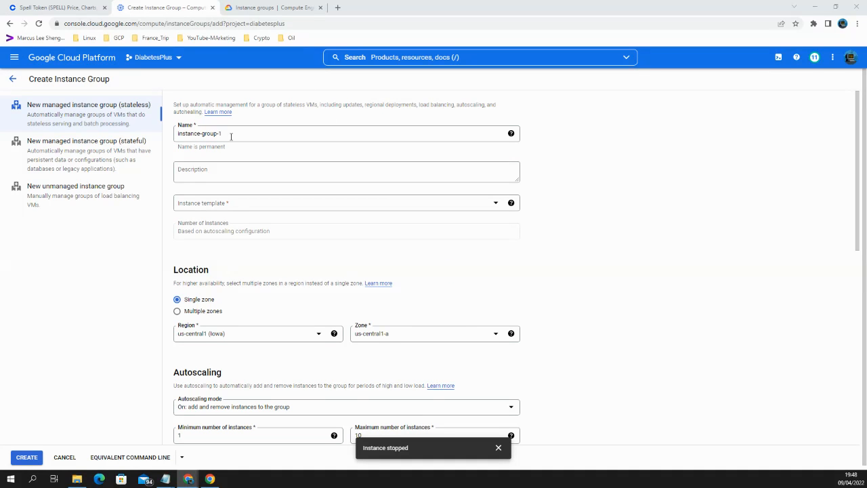
{"action": "left_click", "coordinate": [235, 133]}
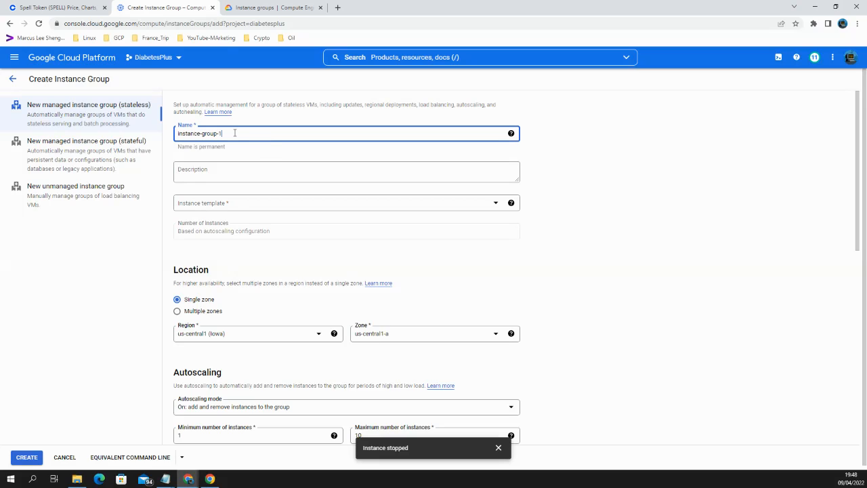
{"action": "key", "text": "BackSpace"}
{"action": "type", "text": "deabetes-app-serve"}
{"action": "right_click", "coordinate": [229, 134]}
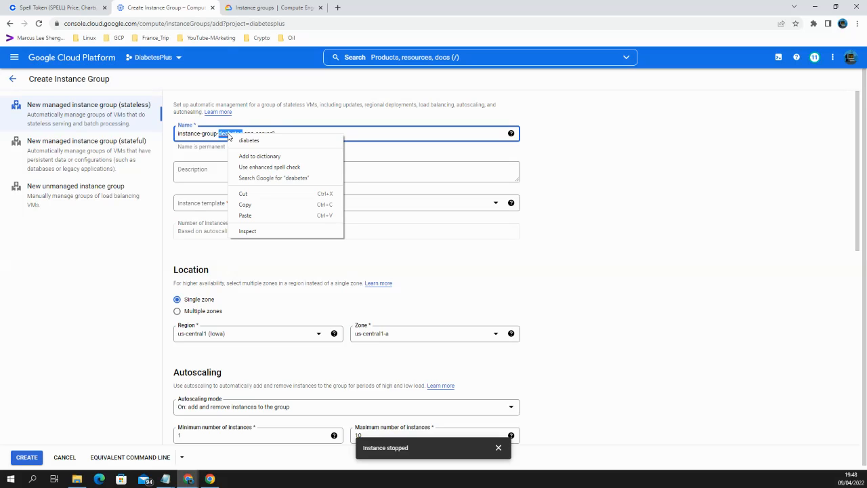
{"action": "left_click", "coordinate": [269, 143]}
Assign instance-template-diabetes-app-server to the instance group and set its location to Multiple zones.
{"action": "left_click", "coordinate": [350, 202]}
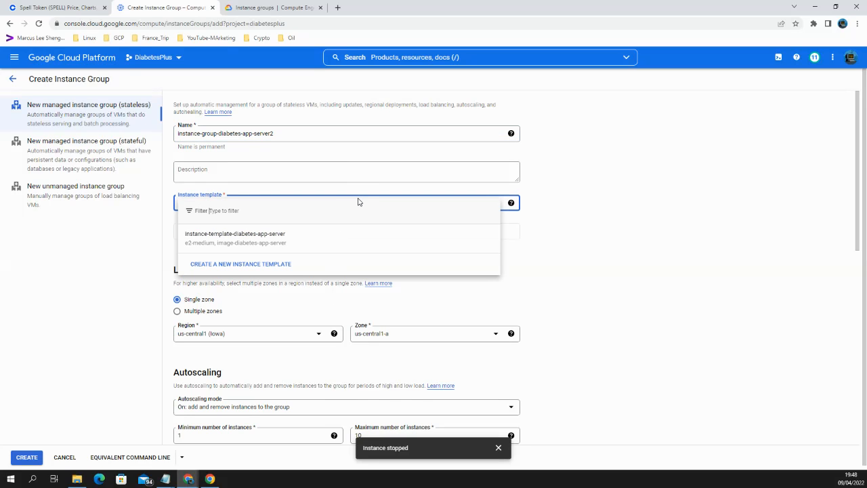
{"action": "left_click", "coordinate": [277, 244]}
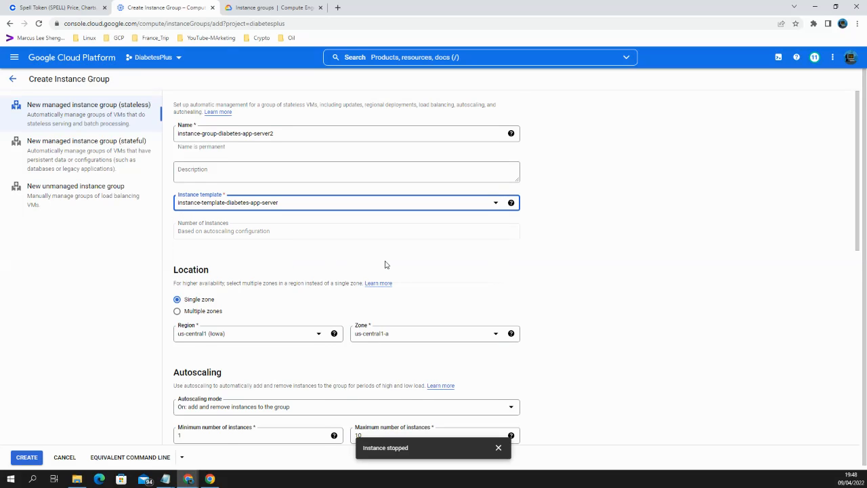
{"action": "scroll", "coordinate": [385, 265], "scroll_direction": "down", "scroll_amount": 2}
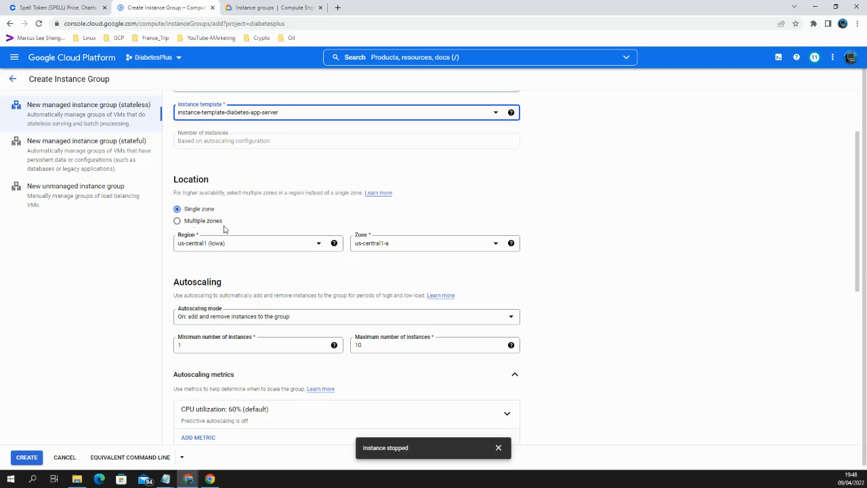
{"action": "left_click", "coordinate": [178, 221]}
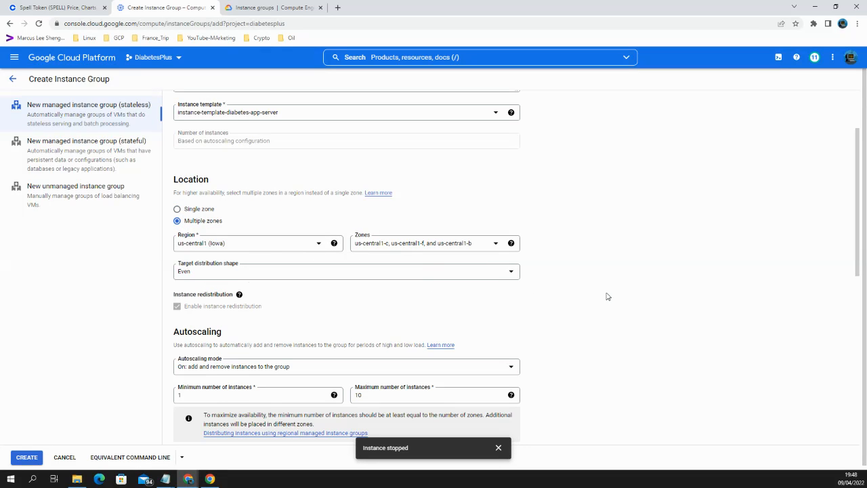
Set the maximum number of instances for the group's autoscaling to 3.
{"action": "scroll", "coordinate": [608, 297], "scroll_direction": "down", "scroll_amount": 3}
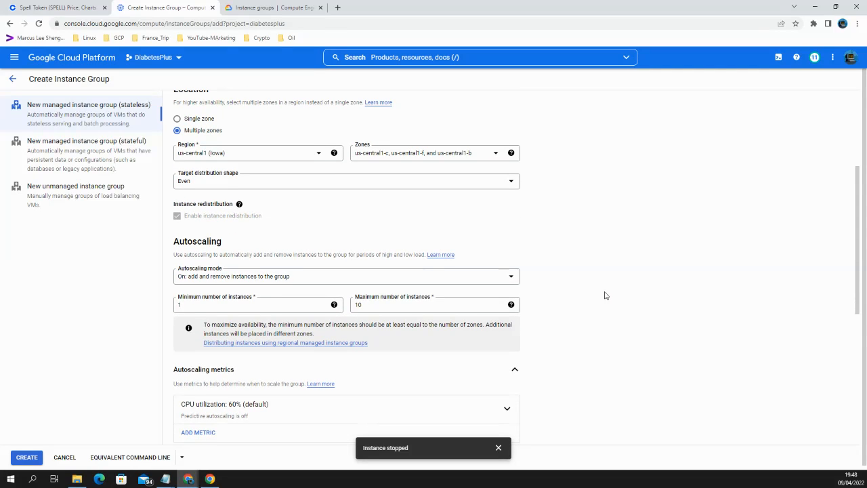
{"action": "scroll", "coordinate": [604, 296], "scroll_direction": "down", "scroll_amount": 3}
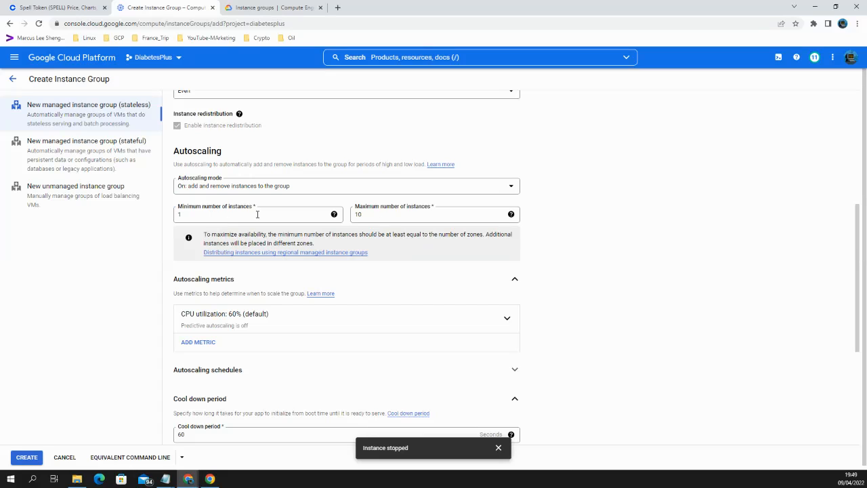
{"action": "double_click", "coordinate": [372, 216]}
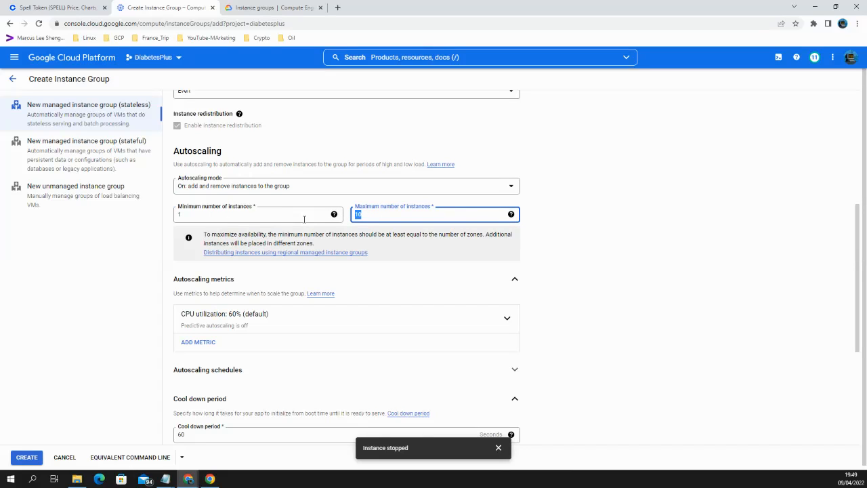
{"action": "type", "text": "3"}
Edit the CPU utilization autoscaling metric and set its target CPU utilization to 30%.
{"action": "scroll", "coordinate": [573, 244], "scroll_direction": "down", "scroll_amount": 2}
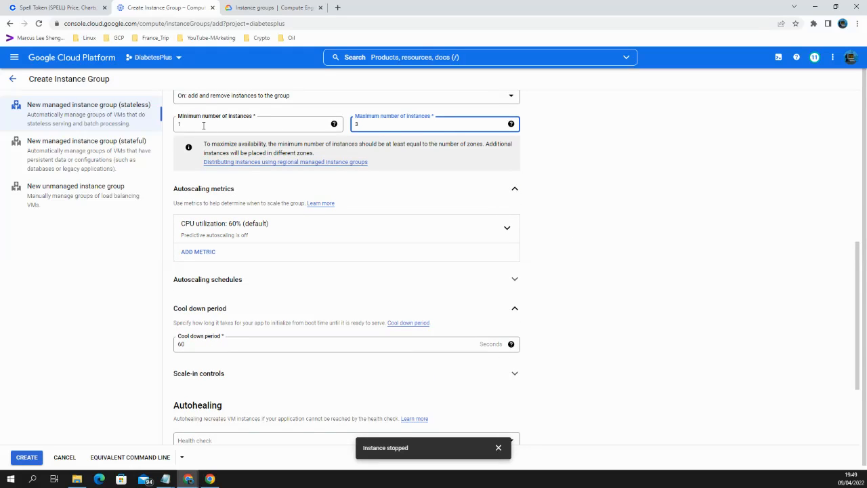
{"action": "left_click", "coordinate": [458, 228]}
{"action": "left_click_drag", "start_coordinate": [237, 288], "coordinate": [123, 292]}
{"action": "type", "text": "30"}
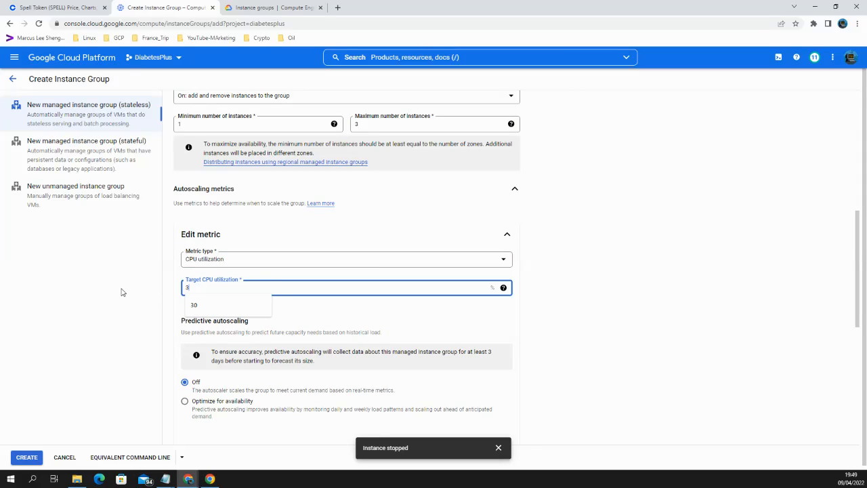
{"action": "left_click", "coordinate": [657, 257]}
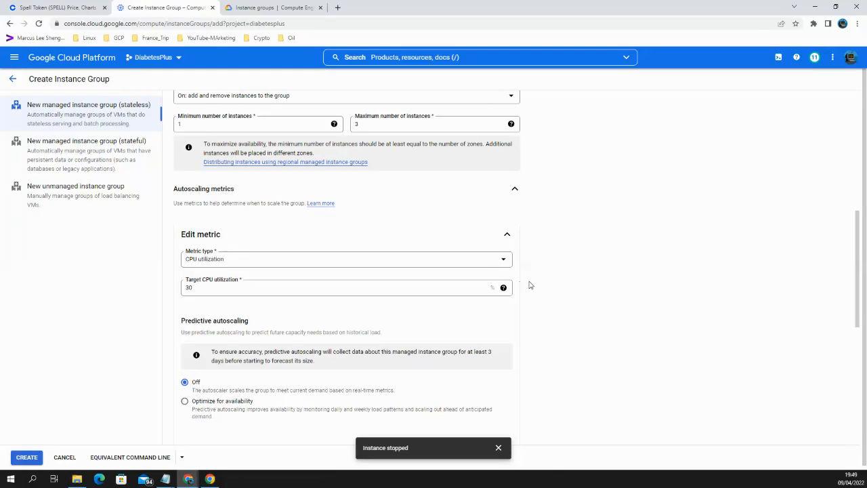
Keep the remaining cool down, autohealing and port mapping defaults and create the instance group.
{"action": "scroll", "coordinate": [546, 285], "scroll_direction": "down", "scroll_amount": 4}
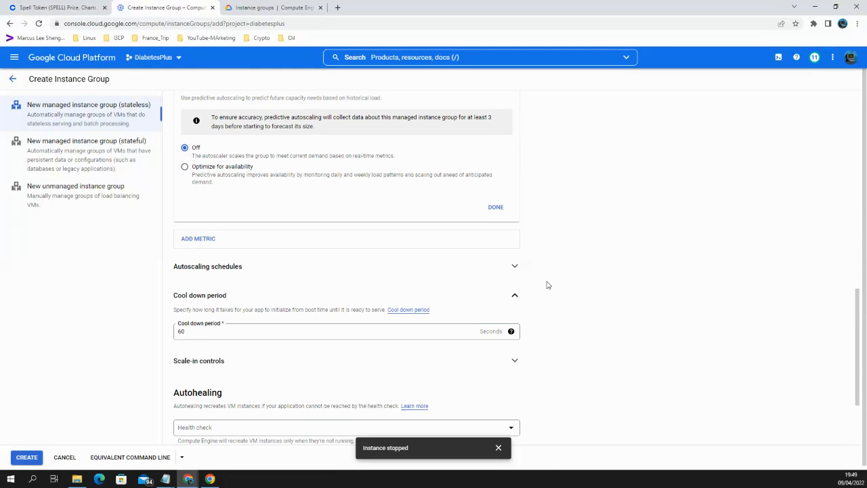
{"action": "scroll", "coordinate": [547, 285], "scroll_direction": "down", "scroll_amount": 2}
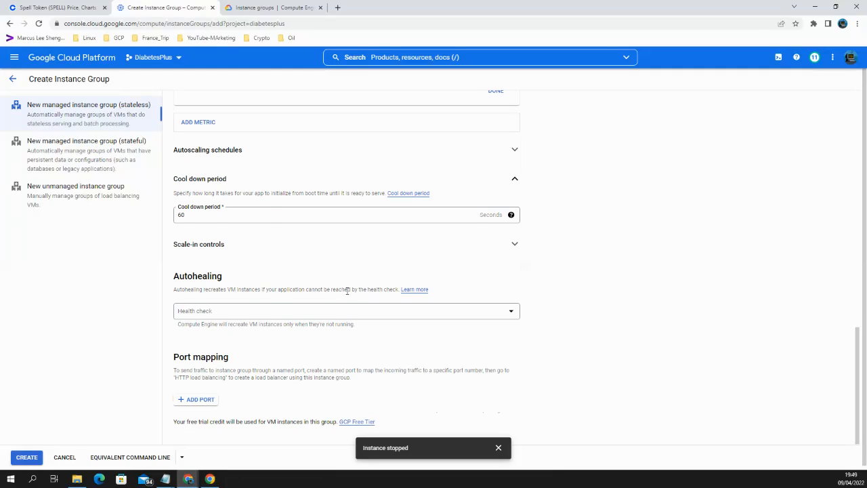
{"action": "scroll", "coordinate": [348, 291], "scroll_direction": "down", "scroll_amount": 1}
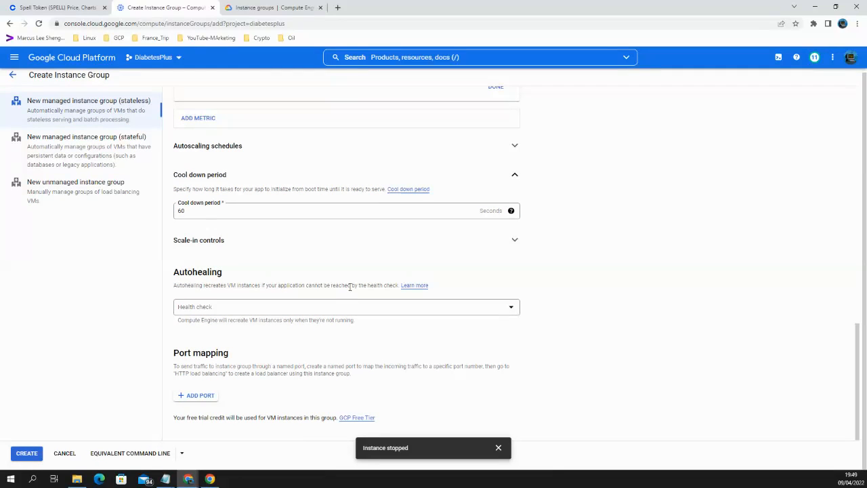
{"action": "left_click", "coordinate": [27, 454]}
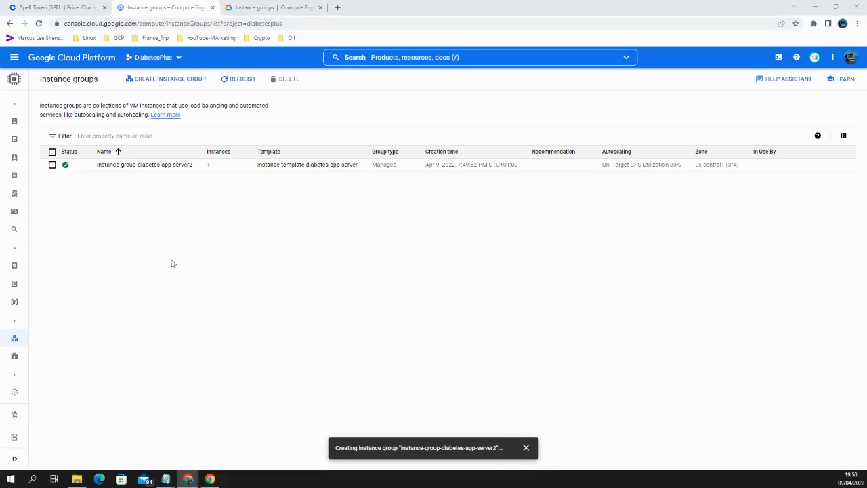
Check the overview of instance-group-diabetes-app-server2 and view its VM in the VM instances list.
{"action": "left_click", "coordinate": [160, 171]}
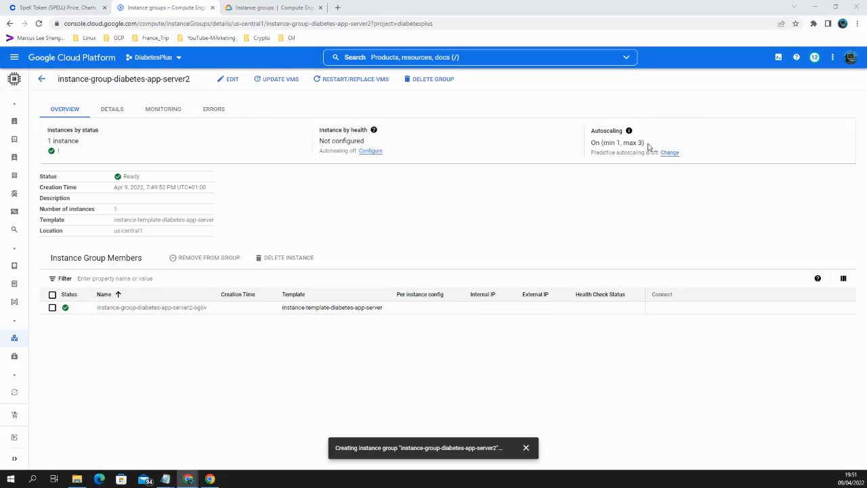
{"action": "mouse_move", "coordinate": [16, 119]}
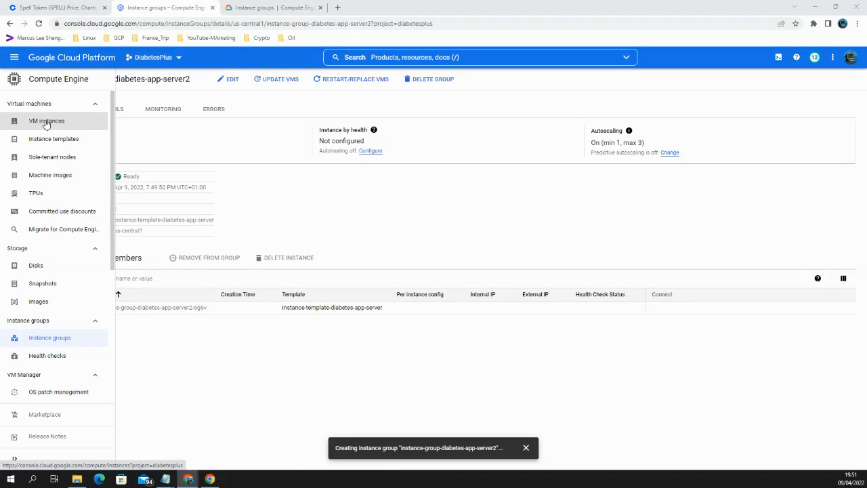
{"action": "left_click", "coordinate": [46, 122]}
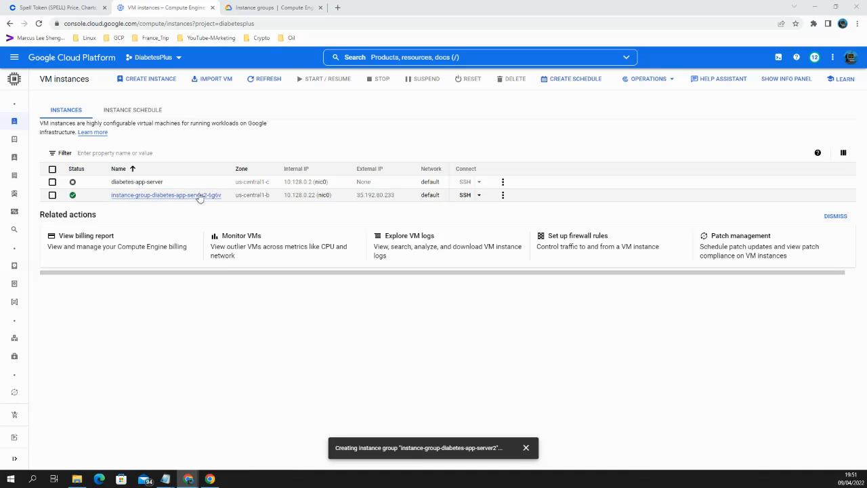
Open an SSH session to the VM instance-group-diabetes-app-server2-6g6v and reposition and widen its terminal window.
{"action": "left_click", "coordinate": [464, 196]}
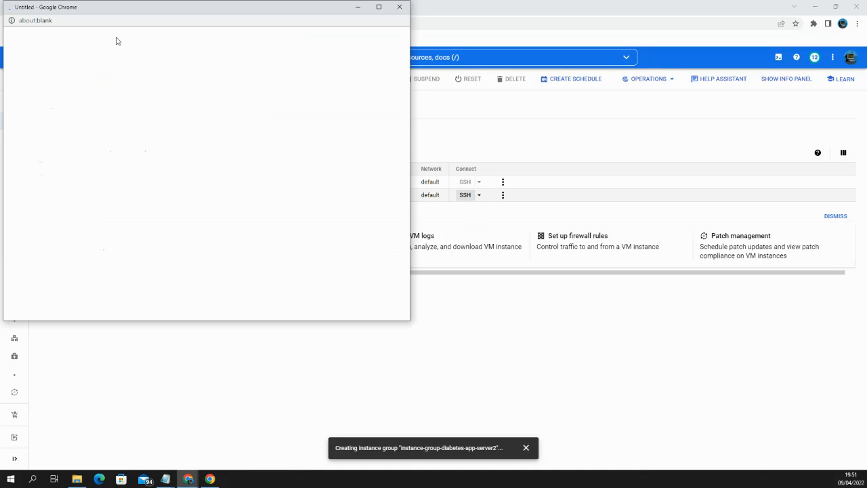
{"action": "left_click_drag", "start_coordinate": [129, 7], "coordinate": [439, 39]}
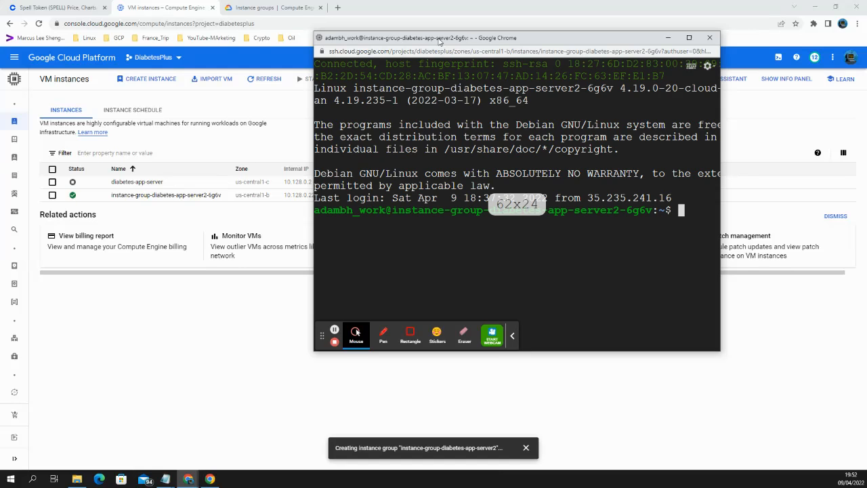
{"action": "left_click_drag", "start_coordinate": [439, 40], "coordinate": [170, 54]}
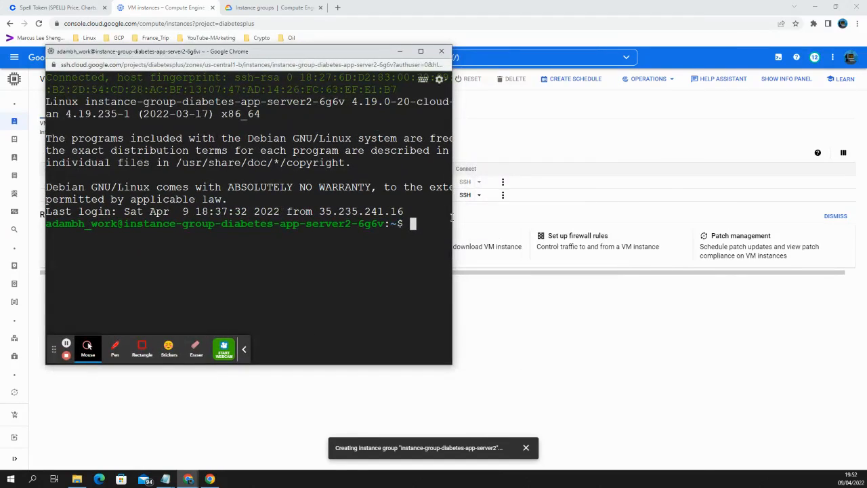
{"action": "left_click_drag", "start_coordinate": [451, 217], "coordinate": [744, 190]}
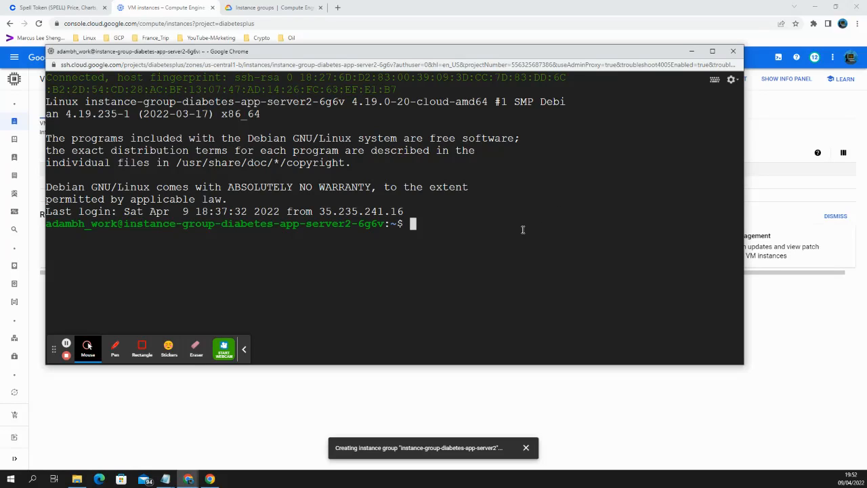
Run lscpu on the VM and review its number of CPUs.
{"action": "type", "text": "lscpu"}
{"action": "key", "text": "Return"}
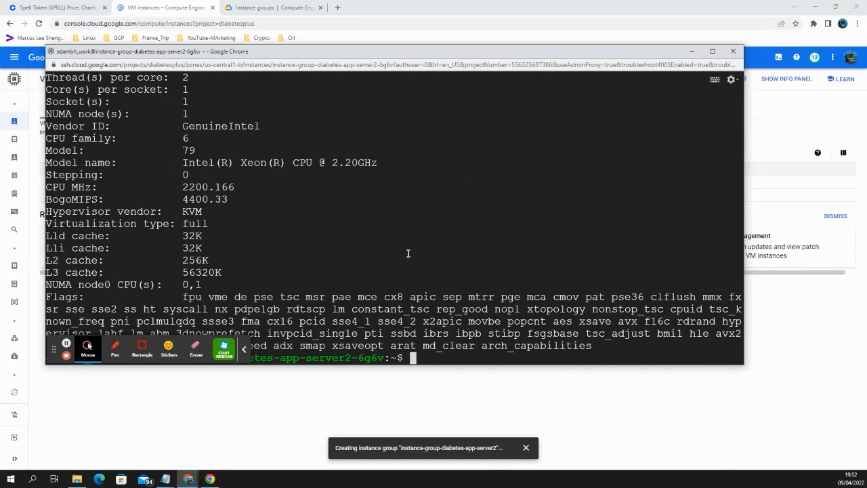
{"action": "scroll", "coordinate": [408, 254], "scroll_direction": "up", "scroll_amount": 3}
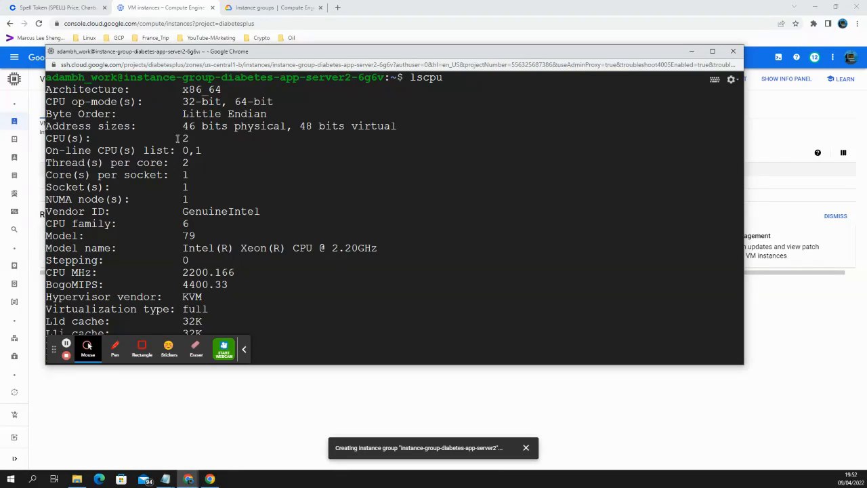
{"action": "scroll", "coordinate": [473, 131], "scroll_direction": "down", "scroll_amount": 3}
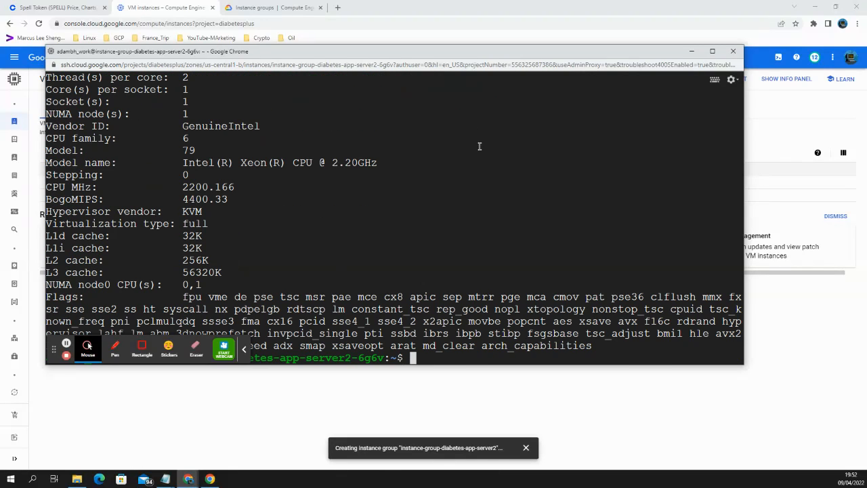
Stress the VM's CPUs with stress --cpu 2 --timeout 60, and move the terminal window out of the way.
{"action": "left_click", "coordinate": [464, 357]}
{"action": "type", "text": "stress --cpu"}
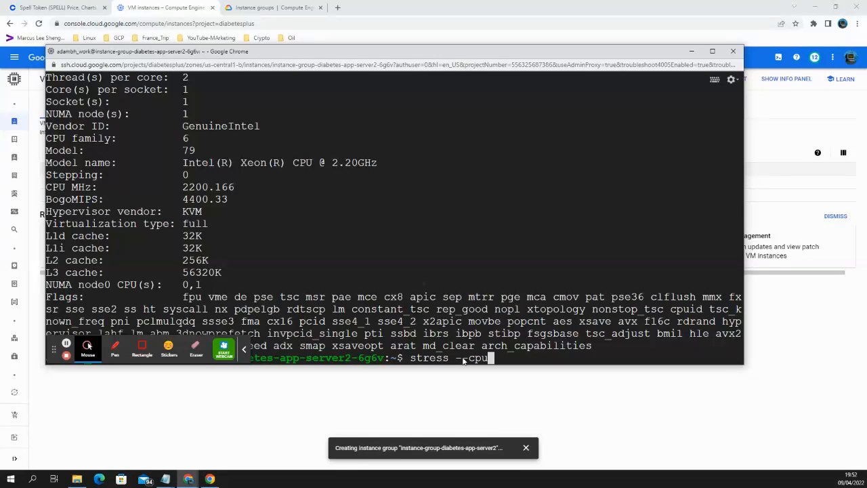
{"action": "type", "text": " 2 --timeout"}
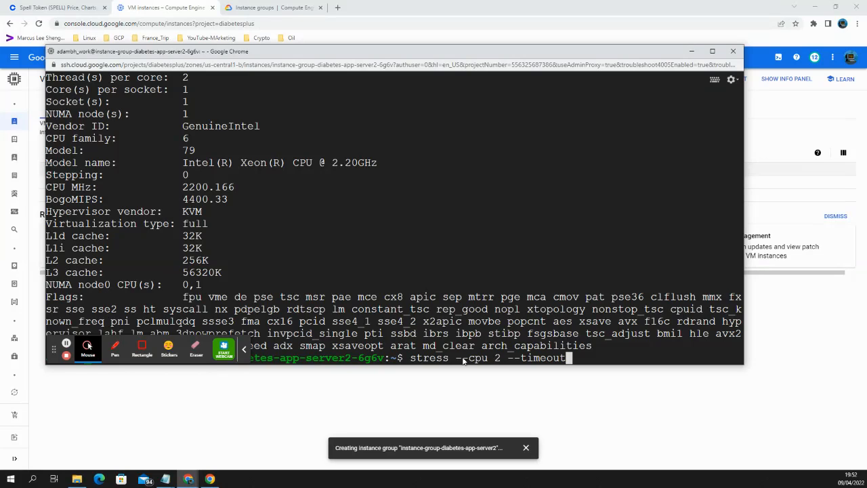
{"action": "type", "text": " 60"}
{"action": "key", "text": "Return"}
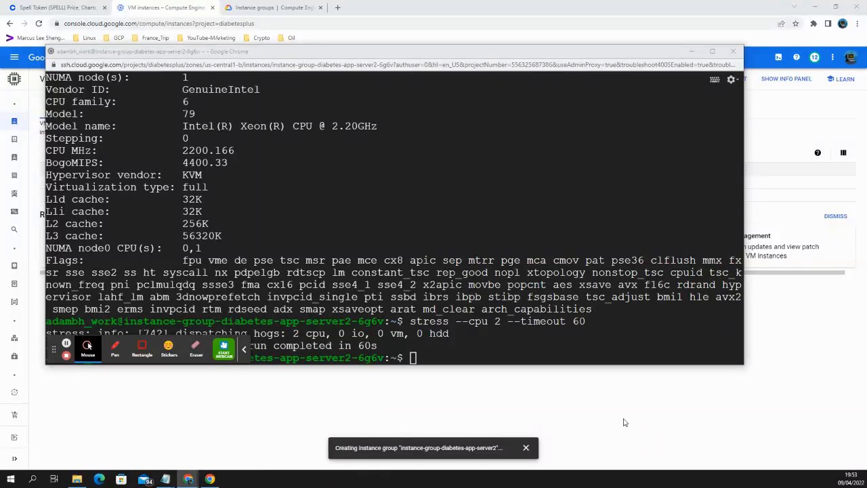
{"action": "left_click_drag", "start_coordinate": [424, 56], "coordinate": [0, 47]}
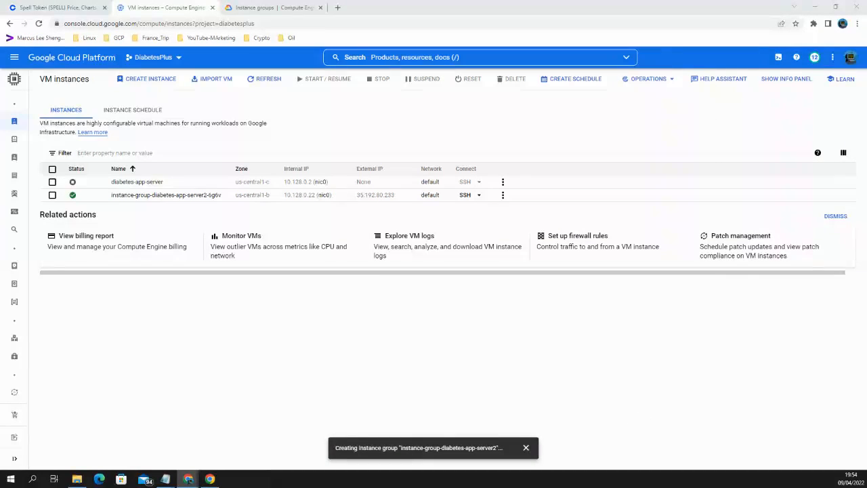
Check the CPU utilization chart in the observability metrics of instance-group-diabetes-app-server2-6g6v, and return to the VM instances list.
{"action": "left_click", "coordinate": [175, 196]}
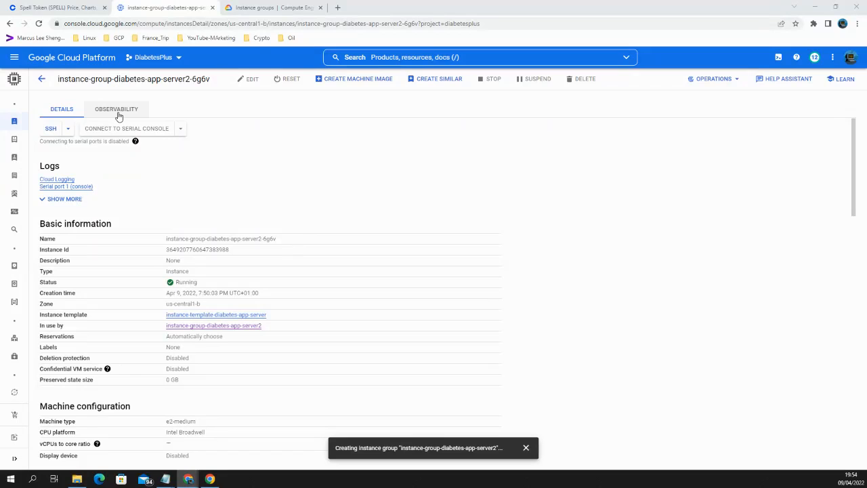
{"action": "left_click", "coordinate": [118, 110]}
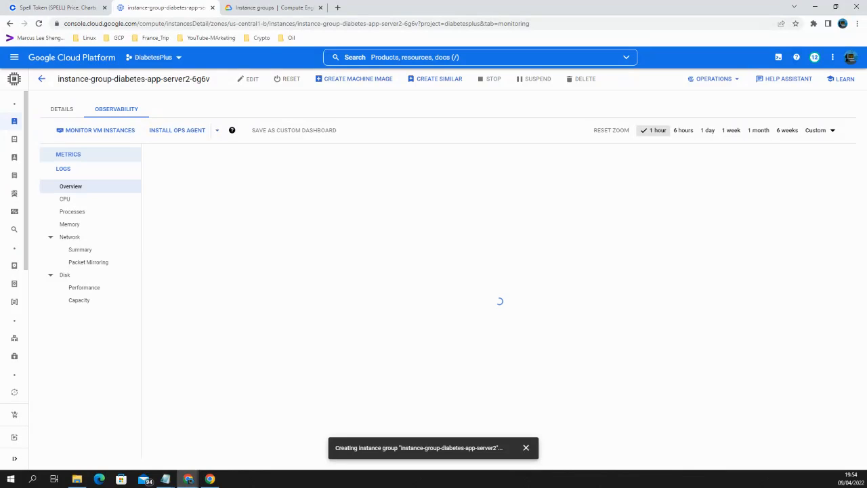
{"action": "left_click", "coordinate": [68, 199]}
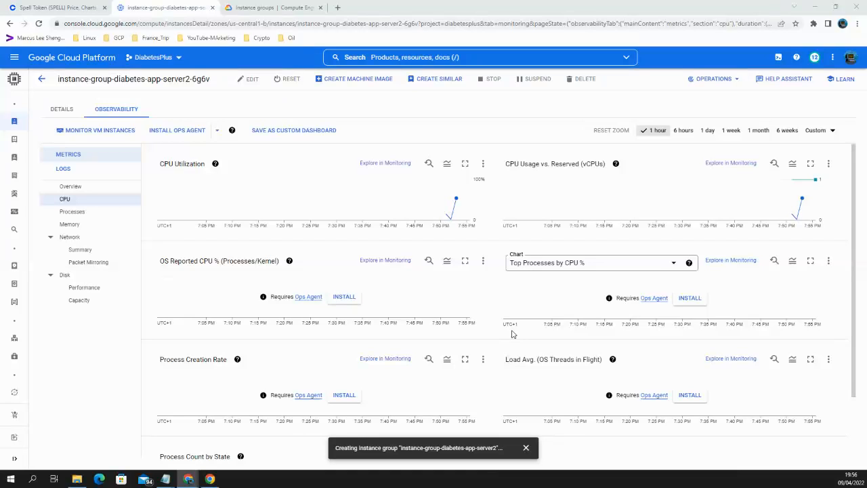
{"action": "mouse_move", "coordinate": [458, 200]}
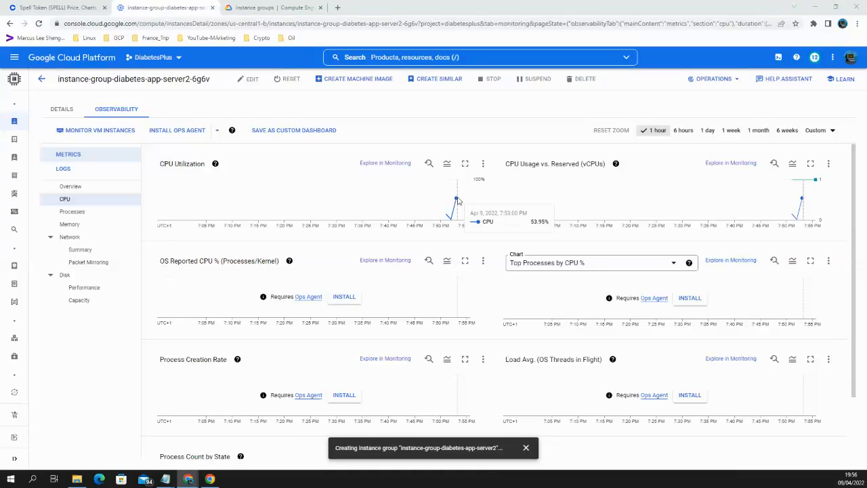
{"action": "left_click", "coordinate": [42, 80]}
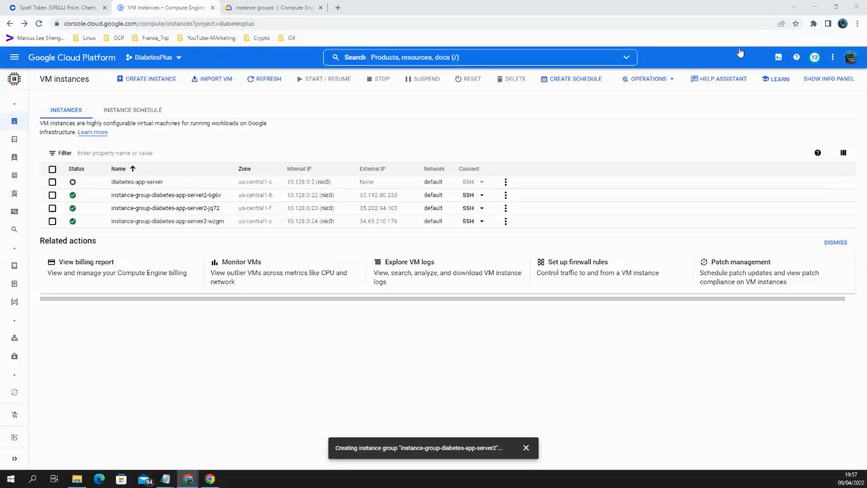
Delete the VM instance-group-diabetes-app-server2-6g6v from the VM instances list.
{"action": "left_click", "coordinate": [52, 196]}
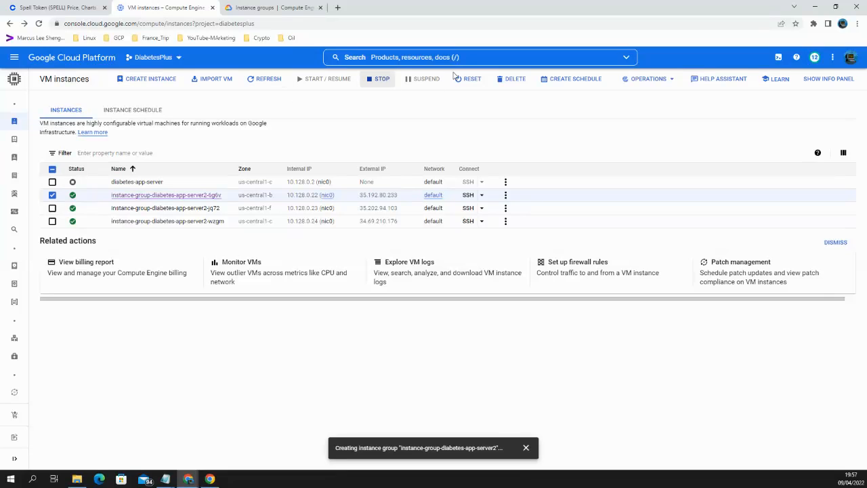
{"action": "left_click", "coordinate": [513, 80]}
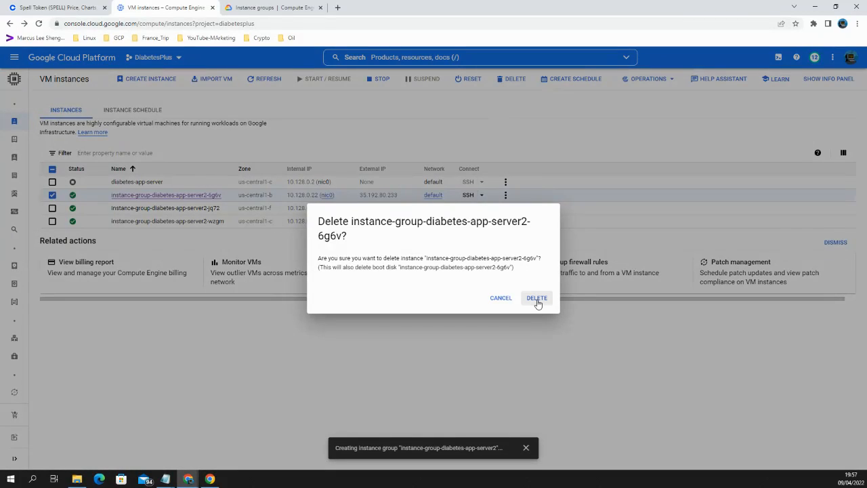